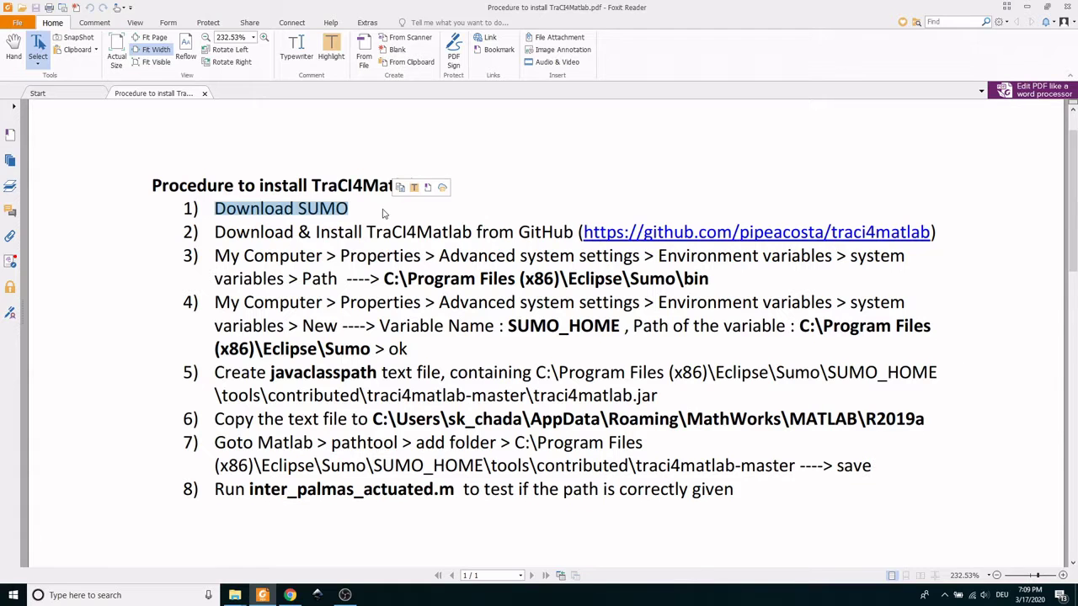
# Load the pipeacosta/traci4matlab GitHub repository page in a new Chrome tab.
pyautogui.moveTo(213, 233); pyautogui.dragTo(932, 234)
pyautogui.hotkey('ctrl', 'c')
pyautogui.click(584, 232)
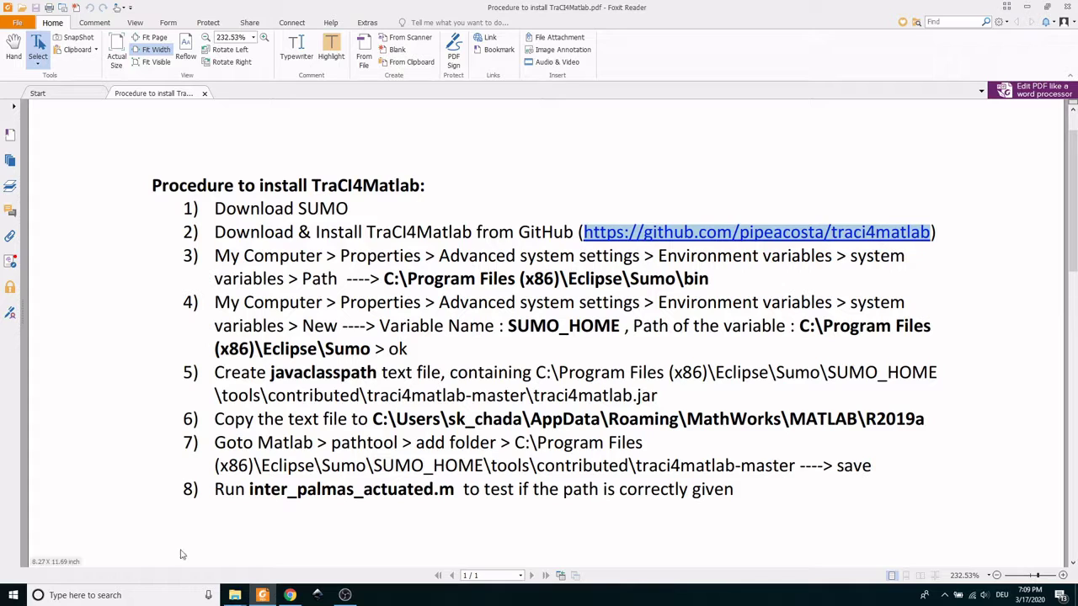
pyautogui.click(290, 596)
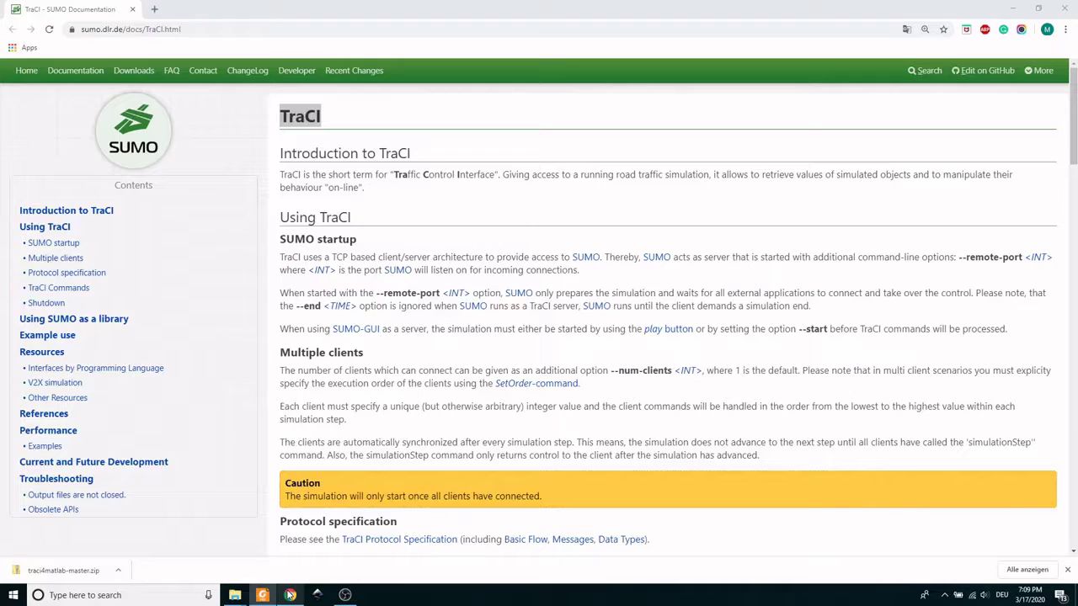
pyautogui.click(154, 9)
pyautogui.hotkey('ctrl', 'v')
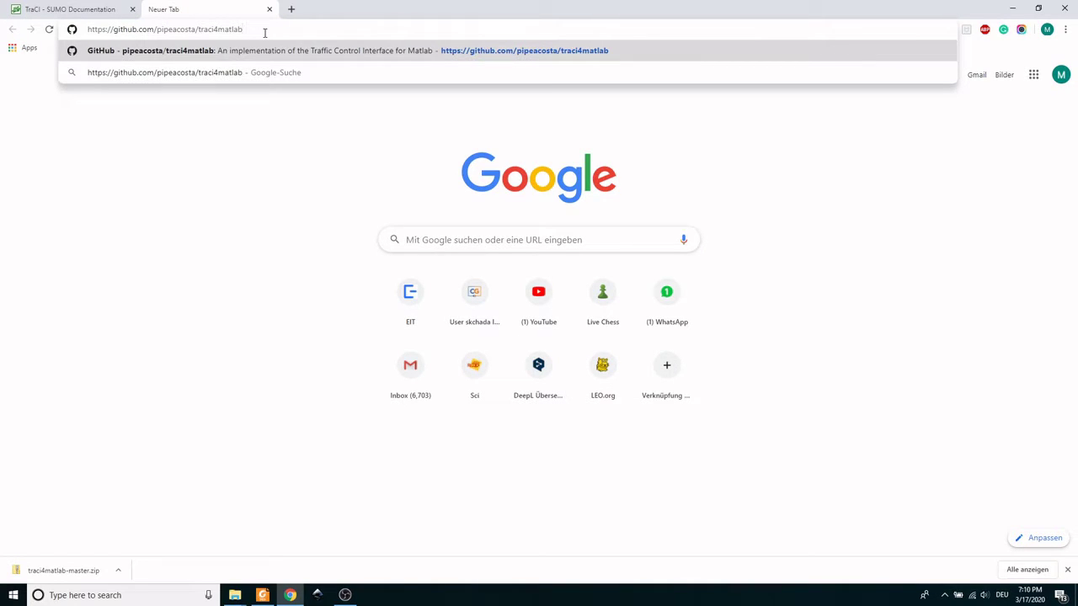
pyautogui.press('Return')
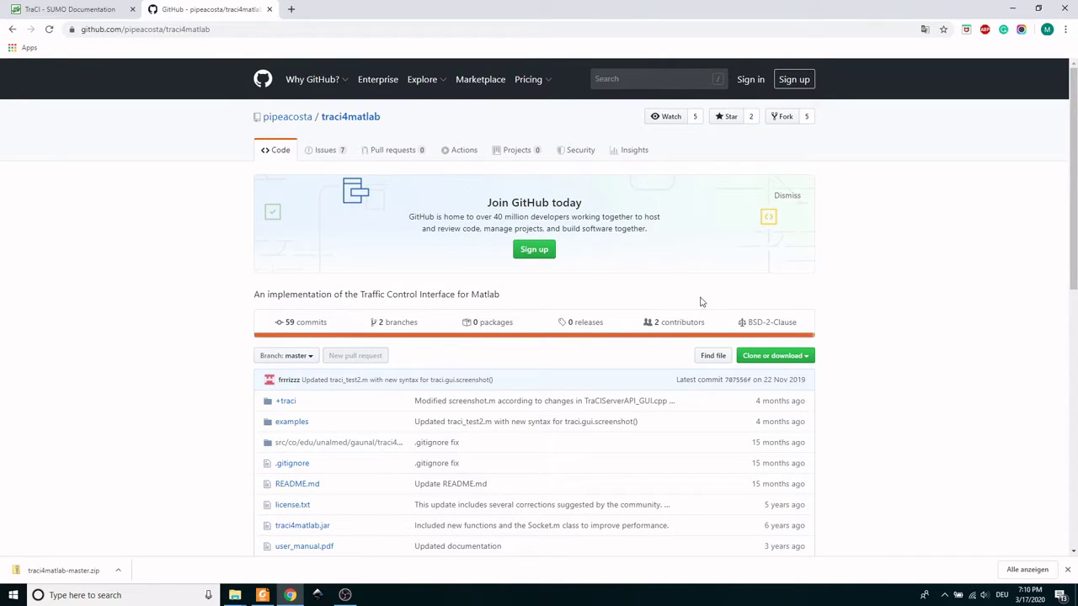
pyautogui.scroll(-7, 842, 341)
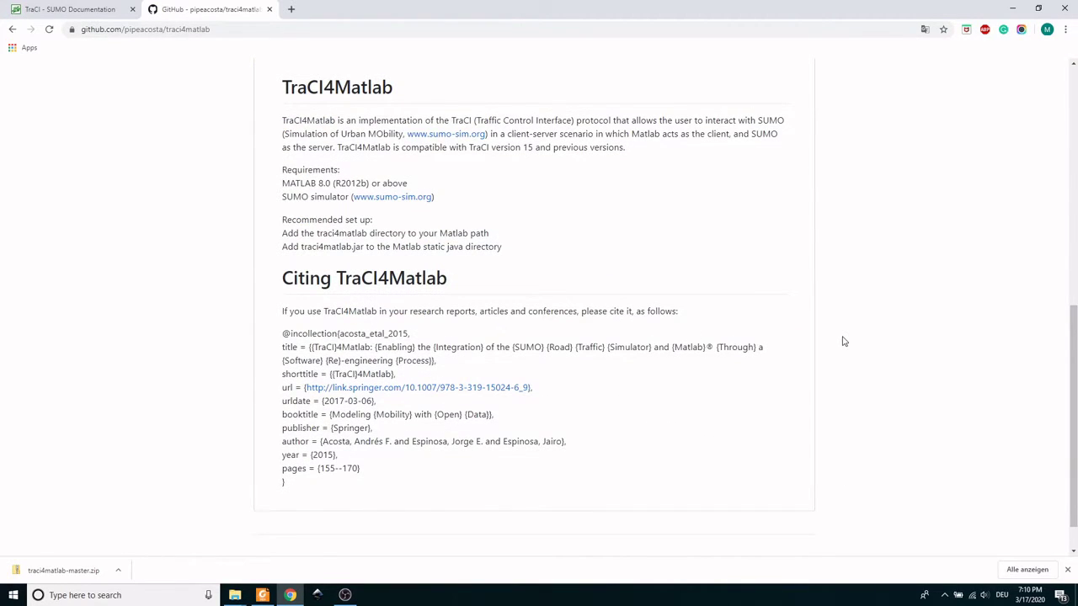
pyautogui.scroll(8, 845, 341)
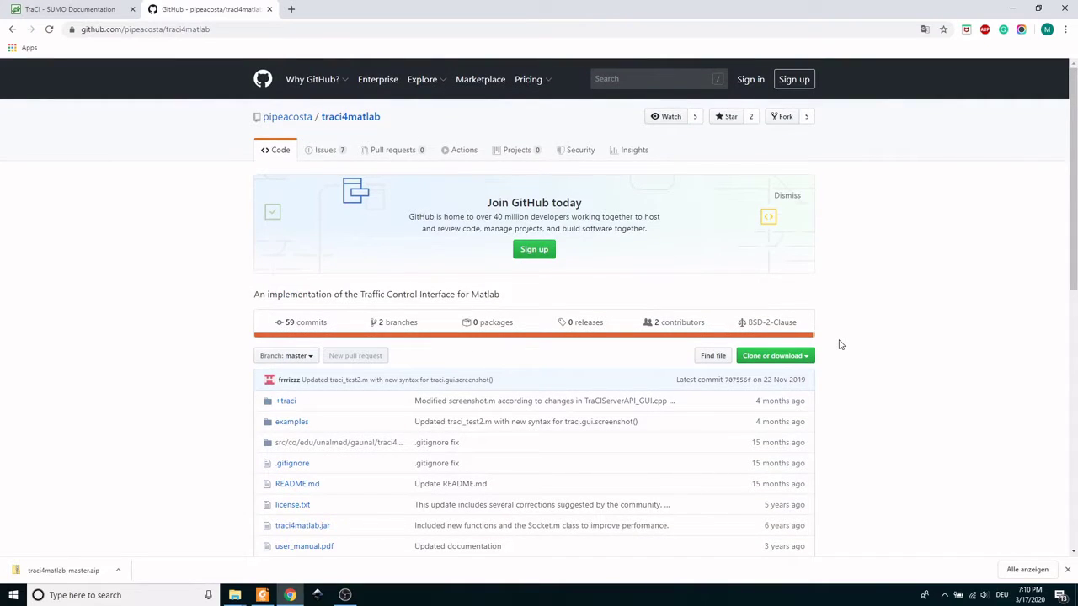
# Download the repository as a ZIP and show traci4matlab-master in the Downloads folder.
pyautogui.click(779, 356)
pyautogui.hotkey('ctrl', '+')
pyautogui.scroll(-3, 842, 253)
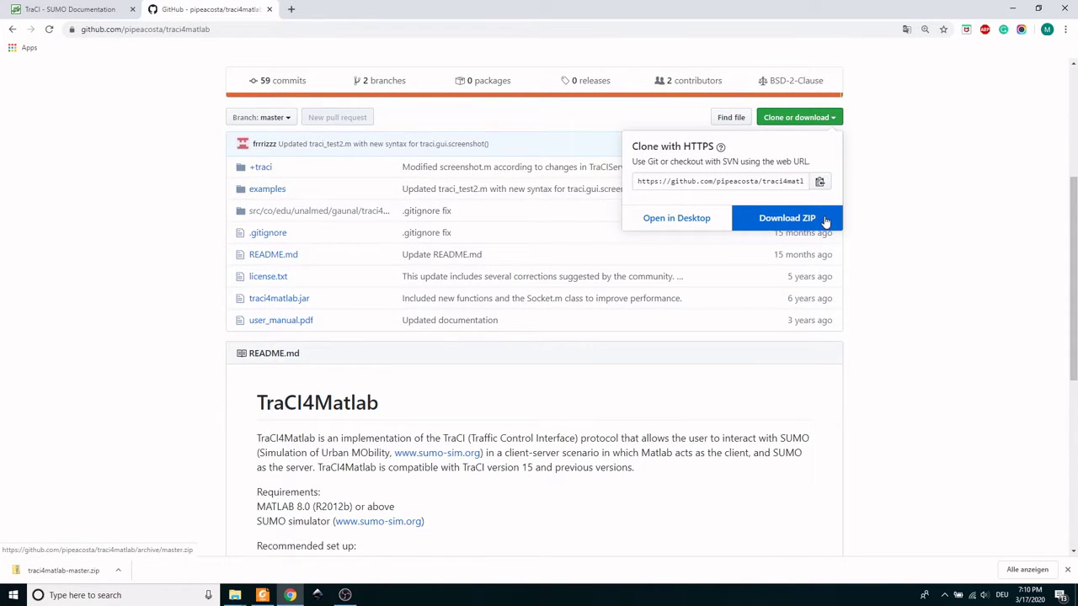
pyautogui.click(826, 221)
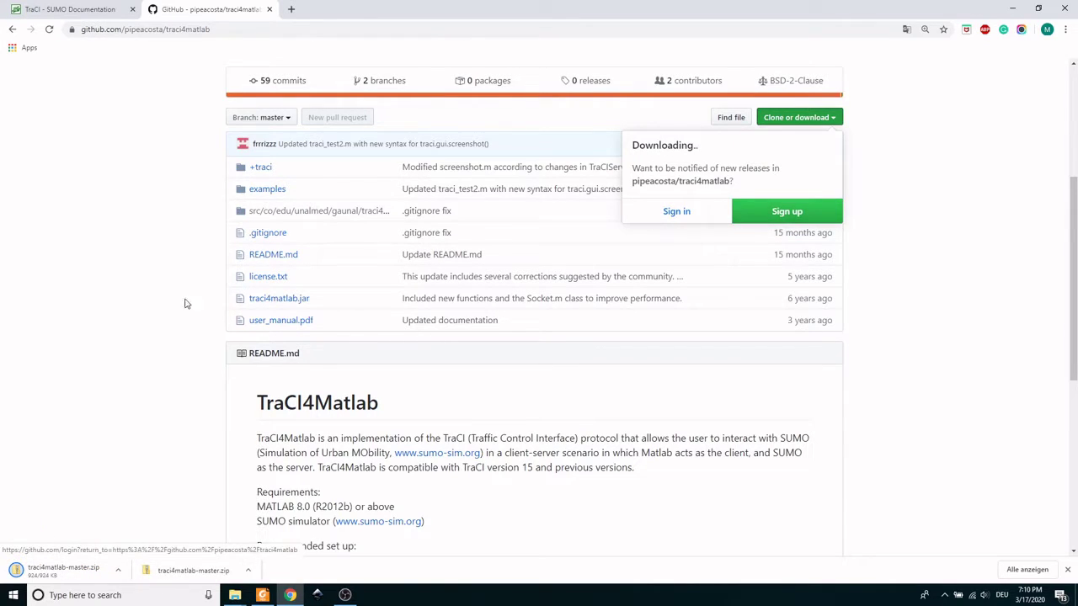
pyautogui.click(120, 575)
pyautogui.click(139, 534)
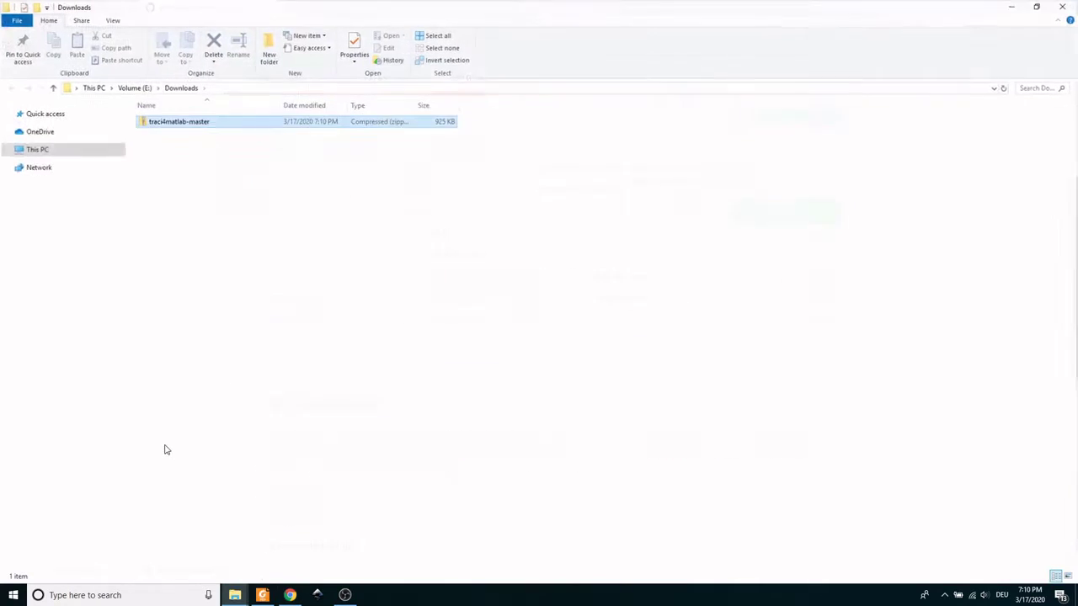
# Cut the traci4matlab-master zip and browse to C:\Program Files (x86)\Eclipse.
pyautogui.rightClick(211, 124)
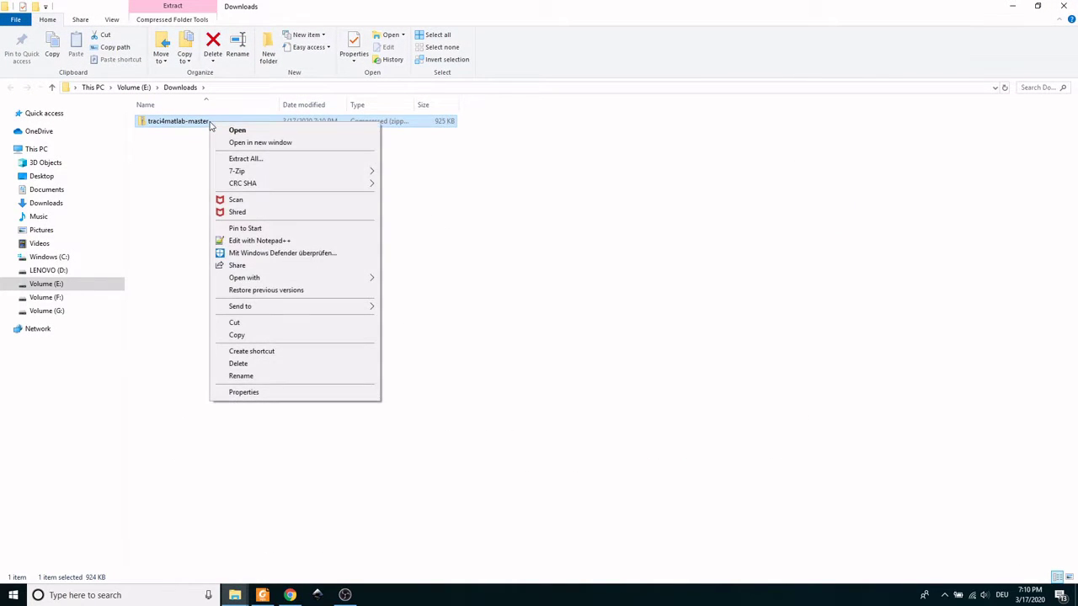
pyautogui.click(244, 324)
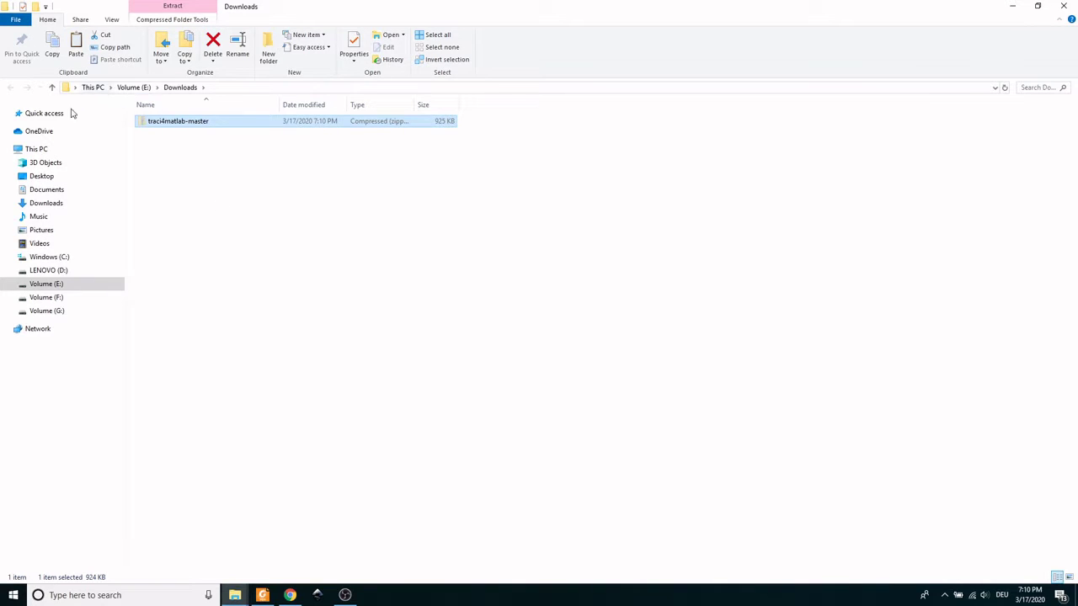
pyautogui.click(50, 258)
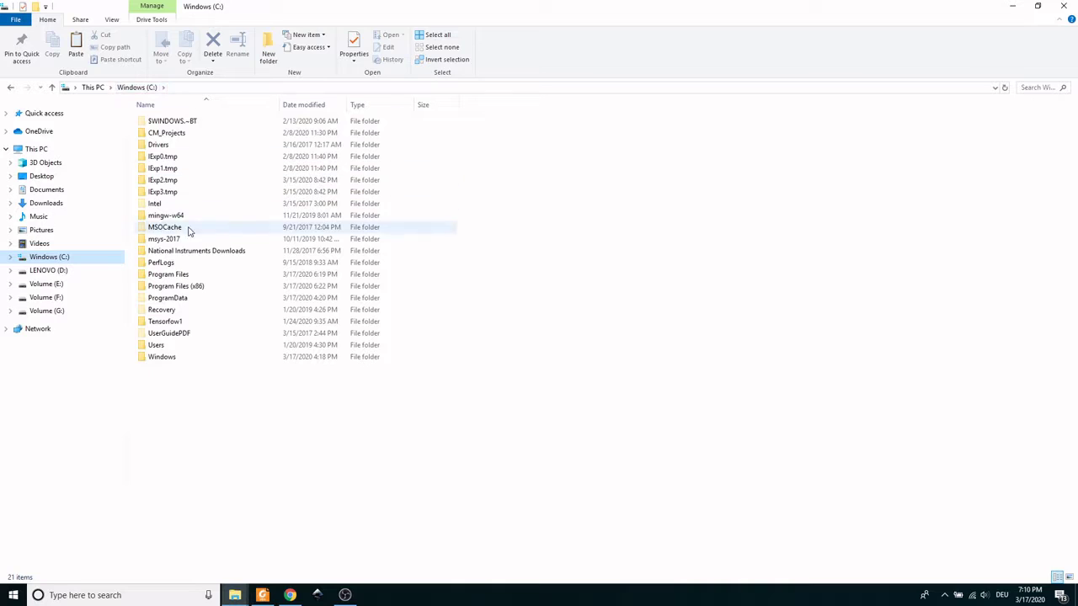
pyautogui.doubleClick(185, 287)
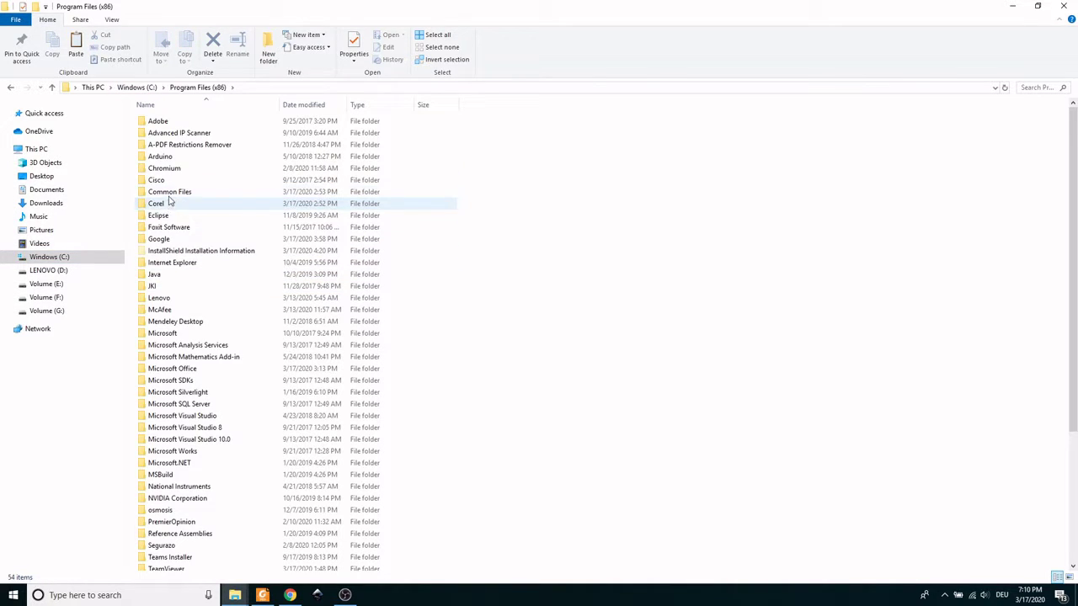
pyautogui.click(187, 216)
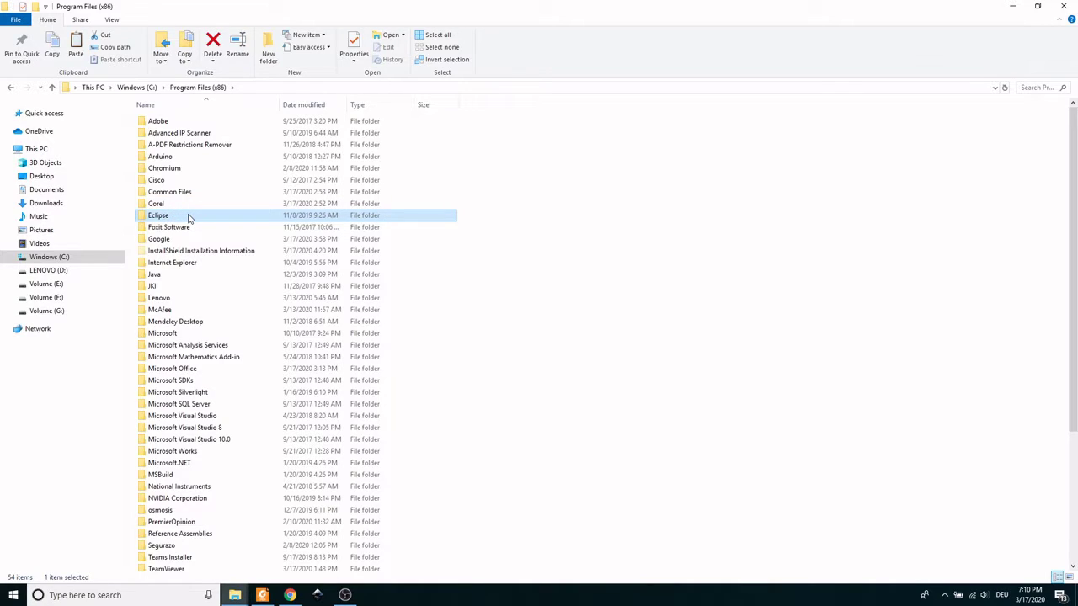
pyautogui.doubleClick(188, 219)
# Continue into Sumo\tools\contributed and open the folder's context menu.
pyautogui.click(163, 124)
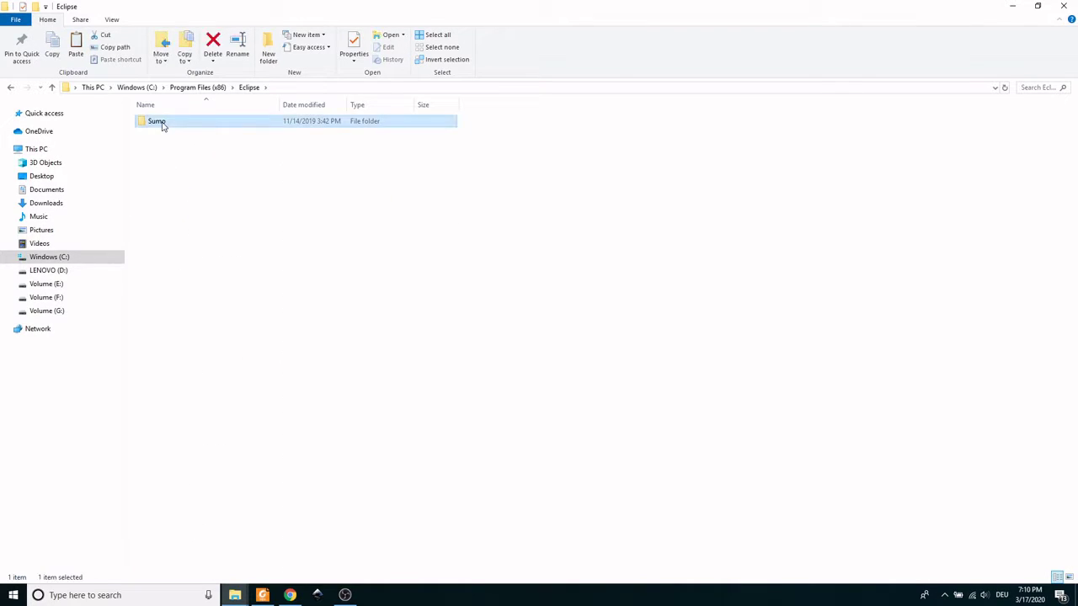
pyautogui.doubleClick(162, 125)
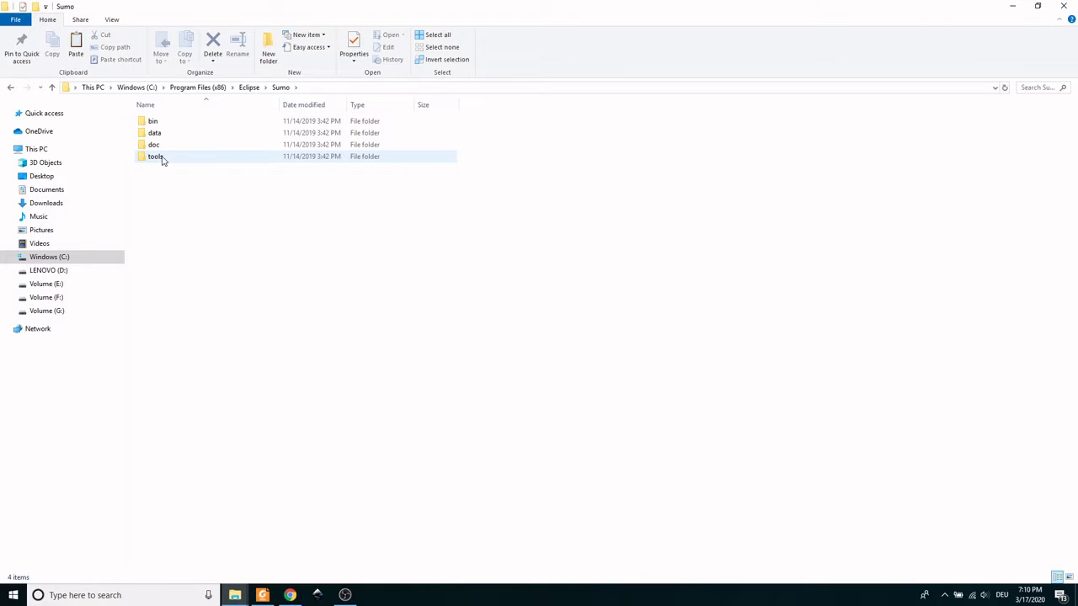
pyautogui.doubleClick(160, 157)
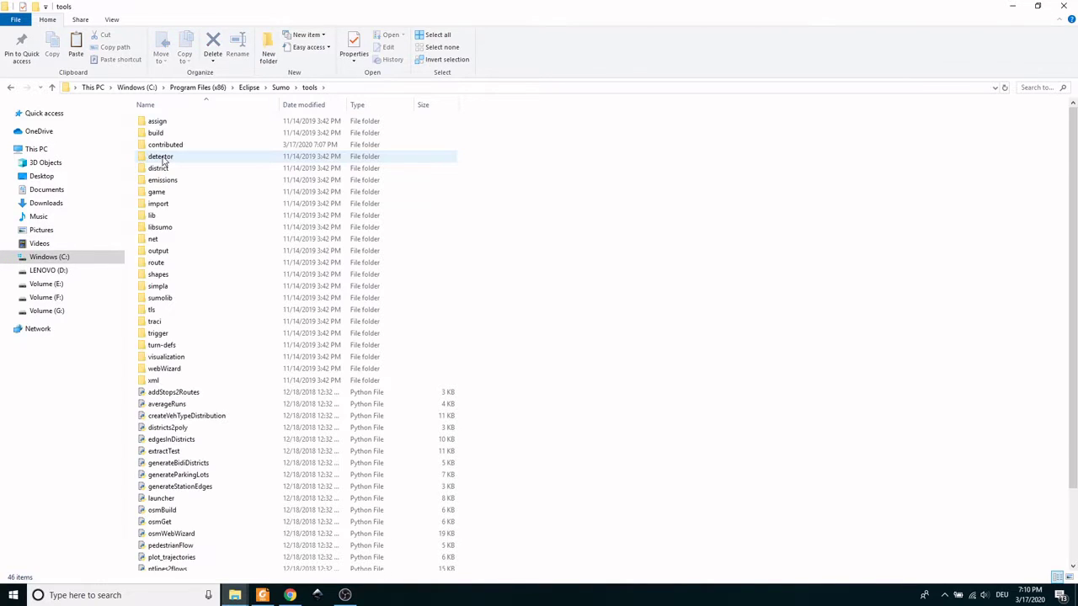
pyautogui.click(175, 148)
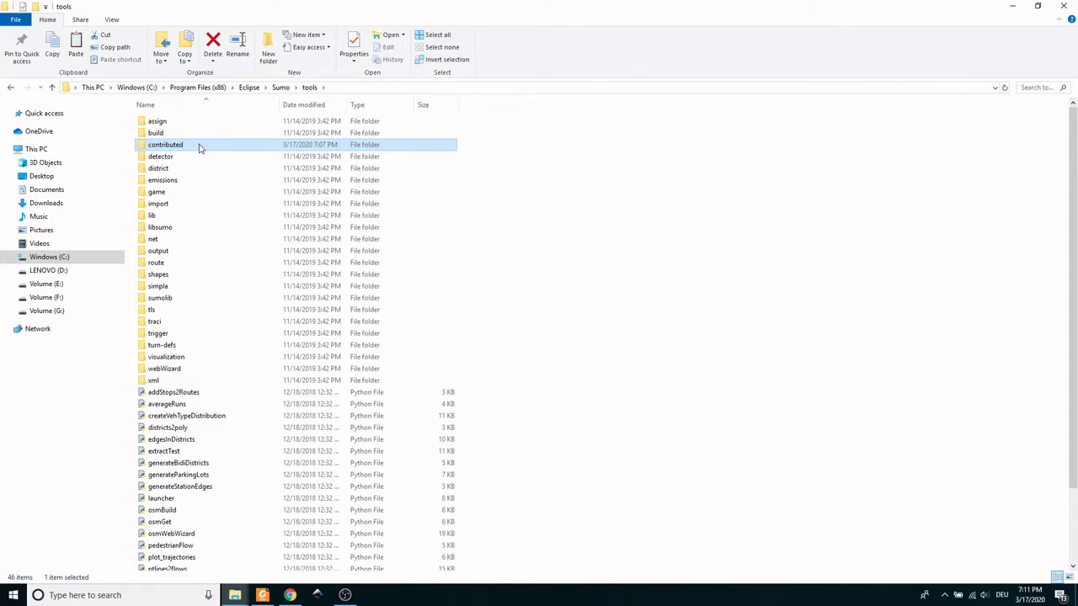
pyautogui.doubleClick(199, 148)
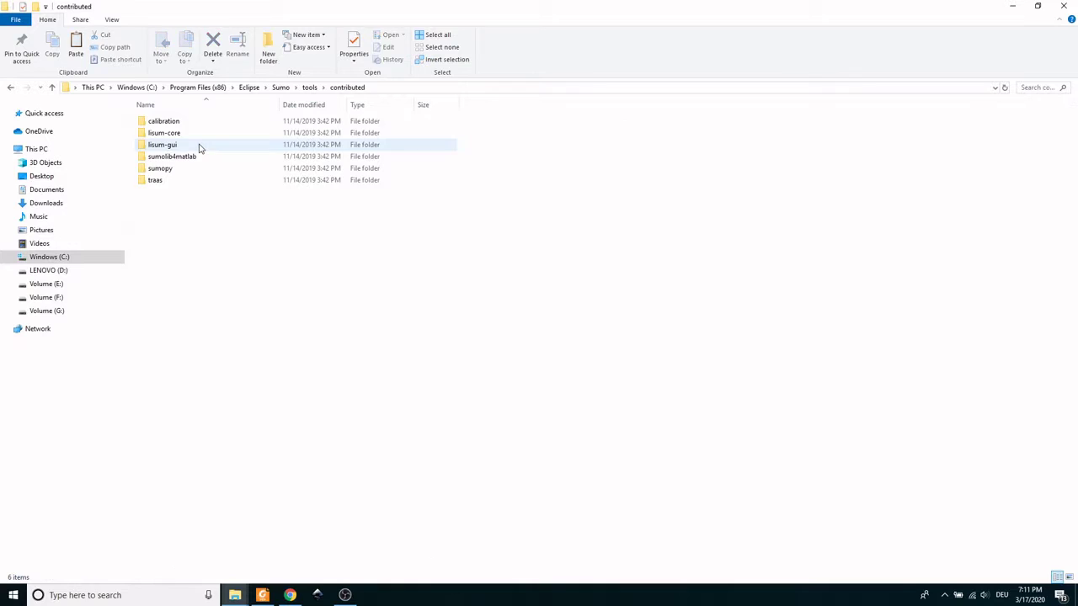
pyautogui.rightClick(165, 198)
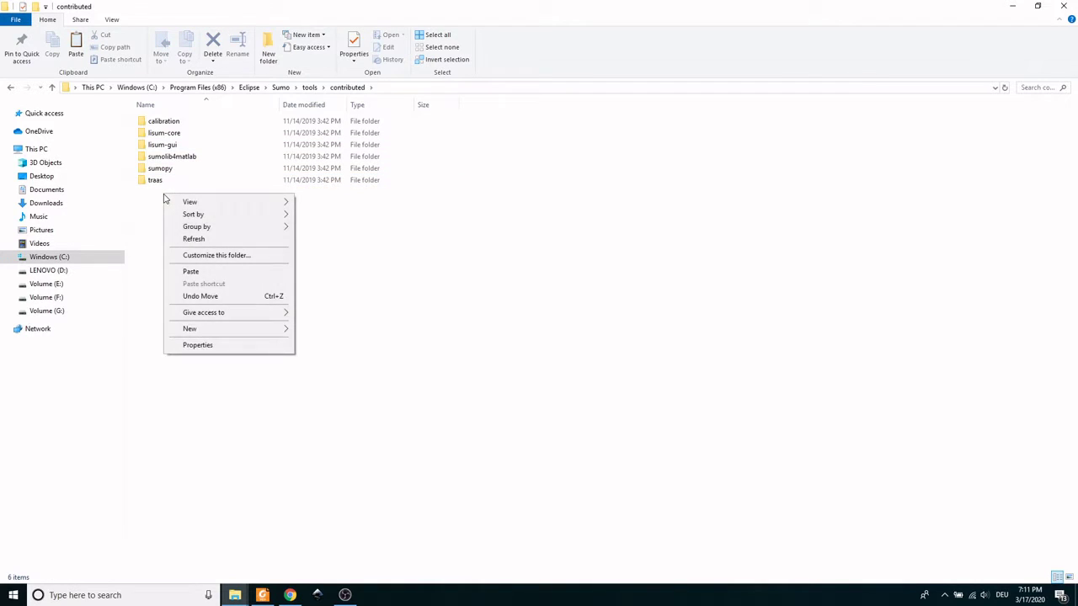
# Paste the zip into contributed with admin approval and extract it there with 7-Zip.
pyautogui.click(224, 275)
pyautogui.click(496, 225)
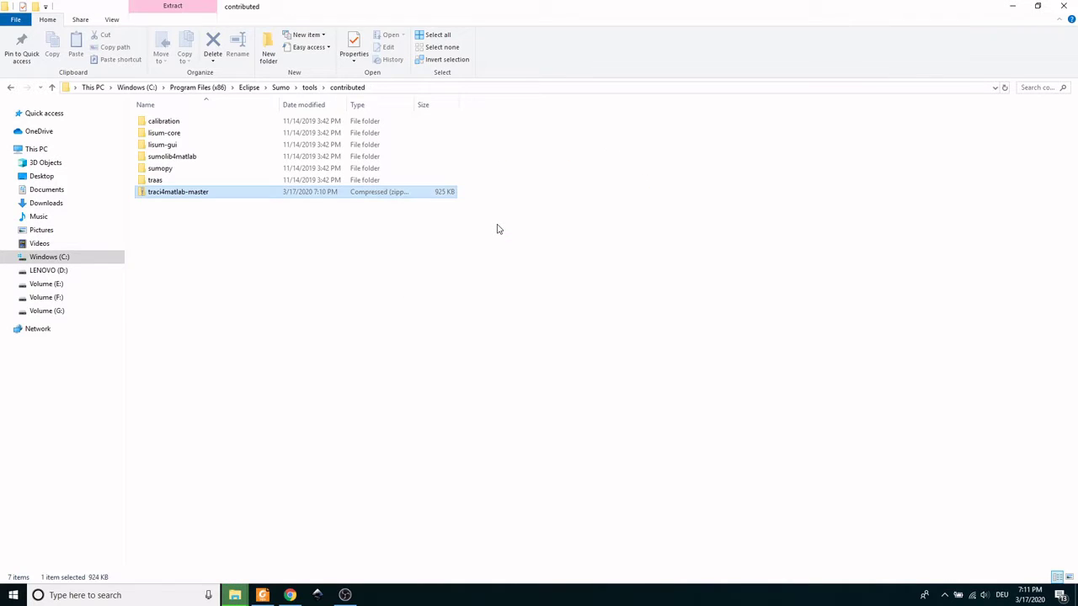
pyautogui.rightClick(176, 199)
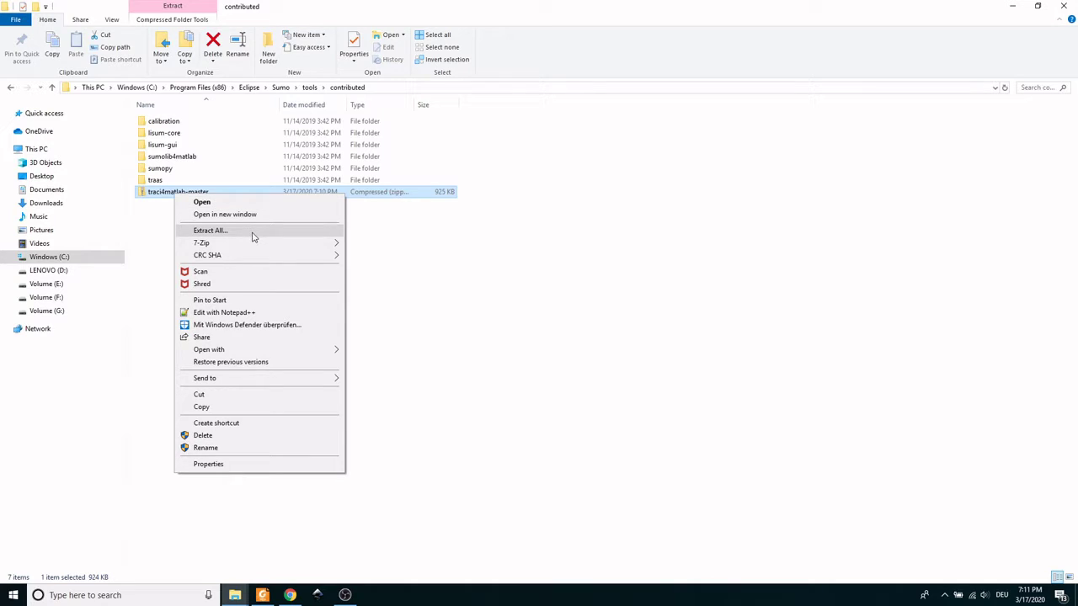
pyautogui.moveTo(258, 243)
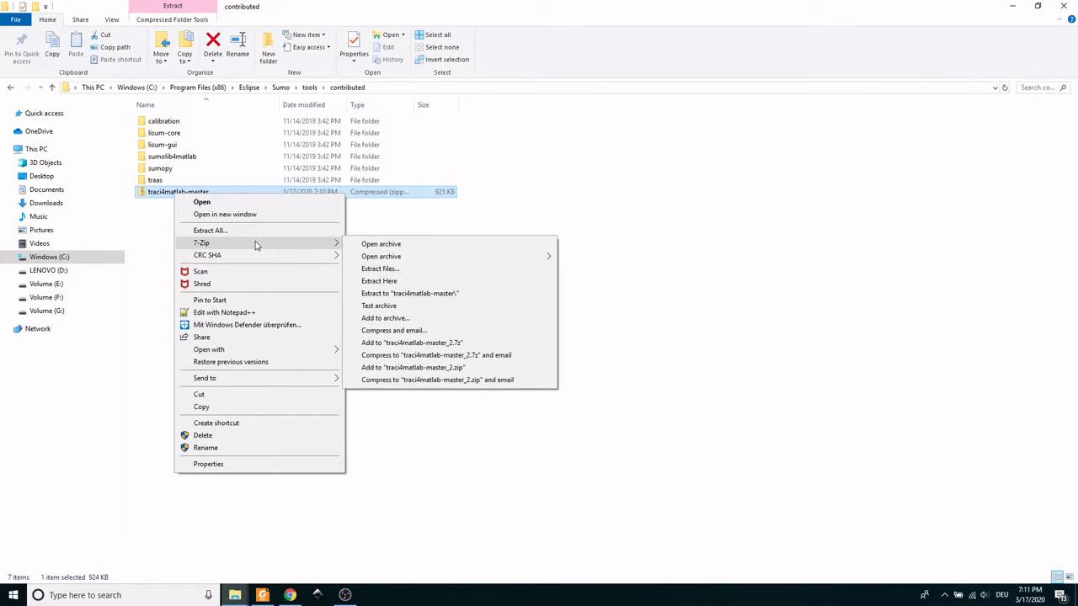
pyautogui.click(383, 280)
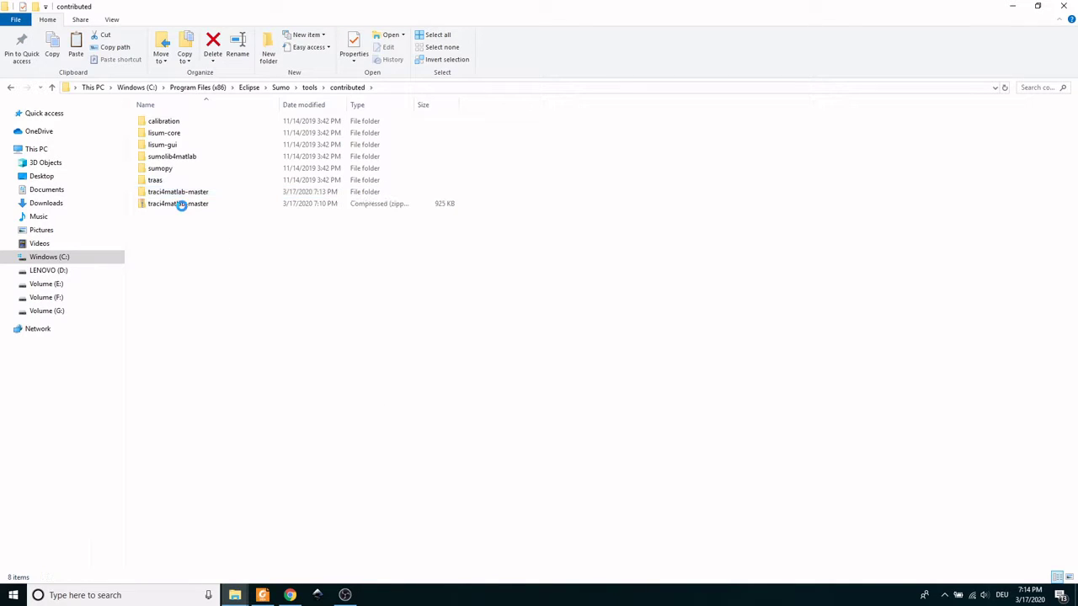
# Open the extracted traci4matlab-master folder and its user_manual PDF.
pyautogui.click(180, 195)
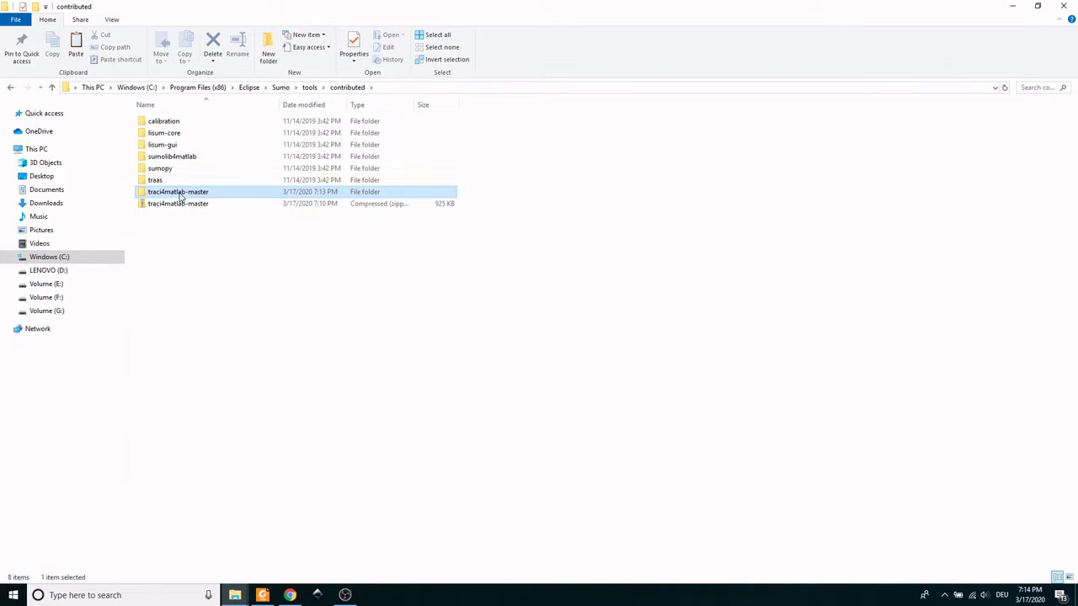
pyautogui.doubleClick(183, 192)
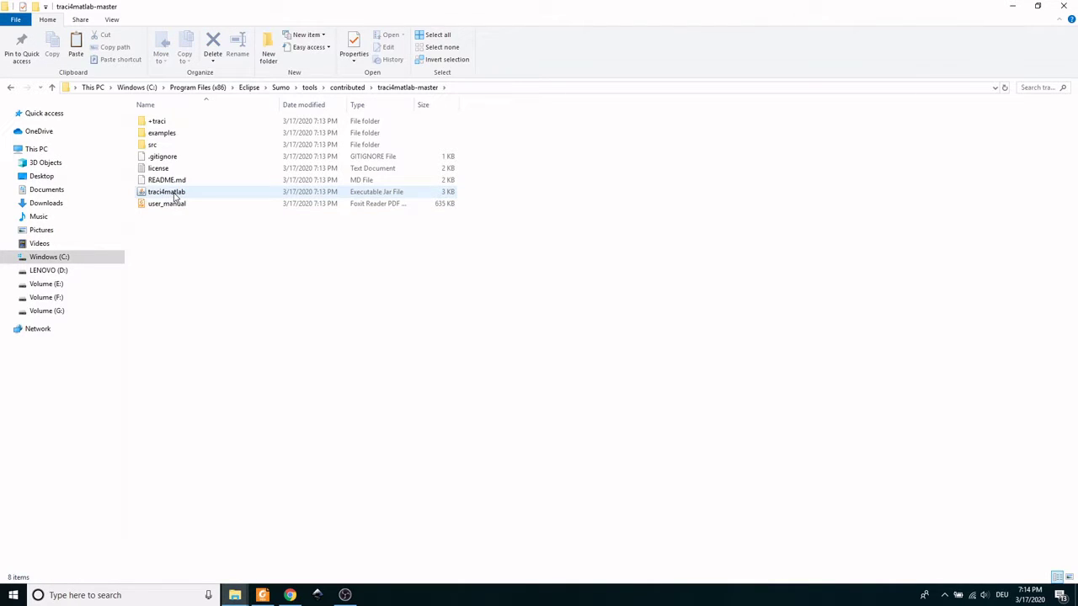
pyautogui.click(176, 193)
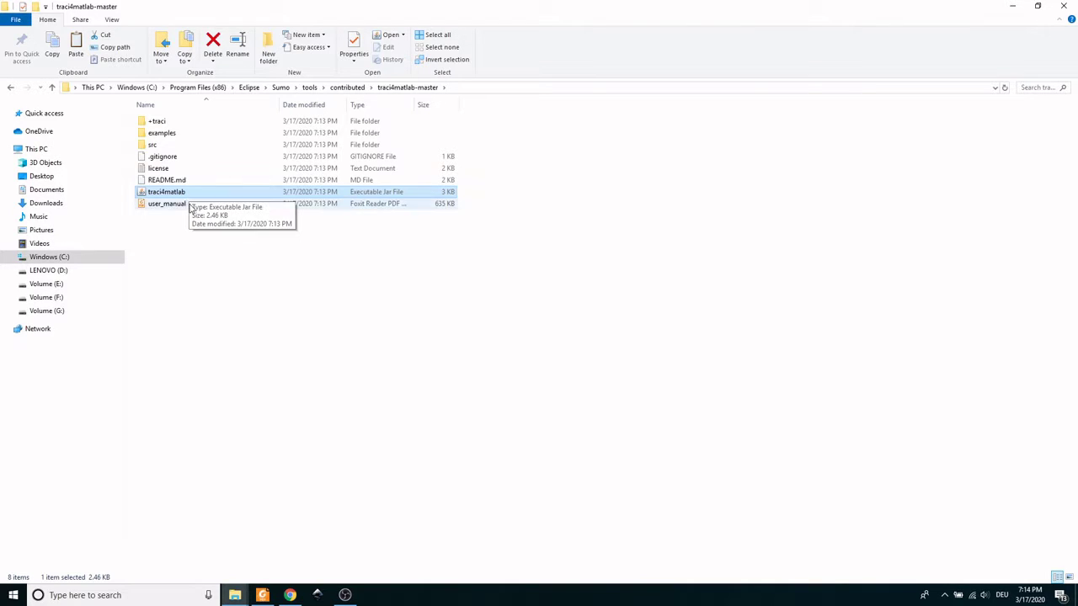
pyautogui.doubleClick(175, 205)
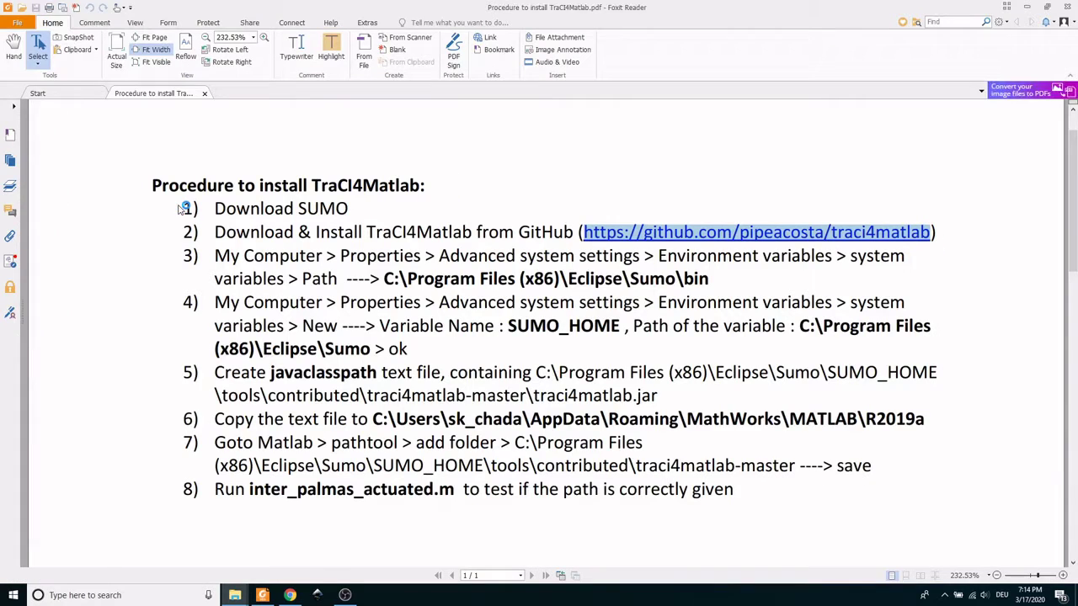
# Skim the user manual, then switch to the install procedure PDF and review step 3.
pyautogui.scroll(2, 613, 113)
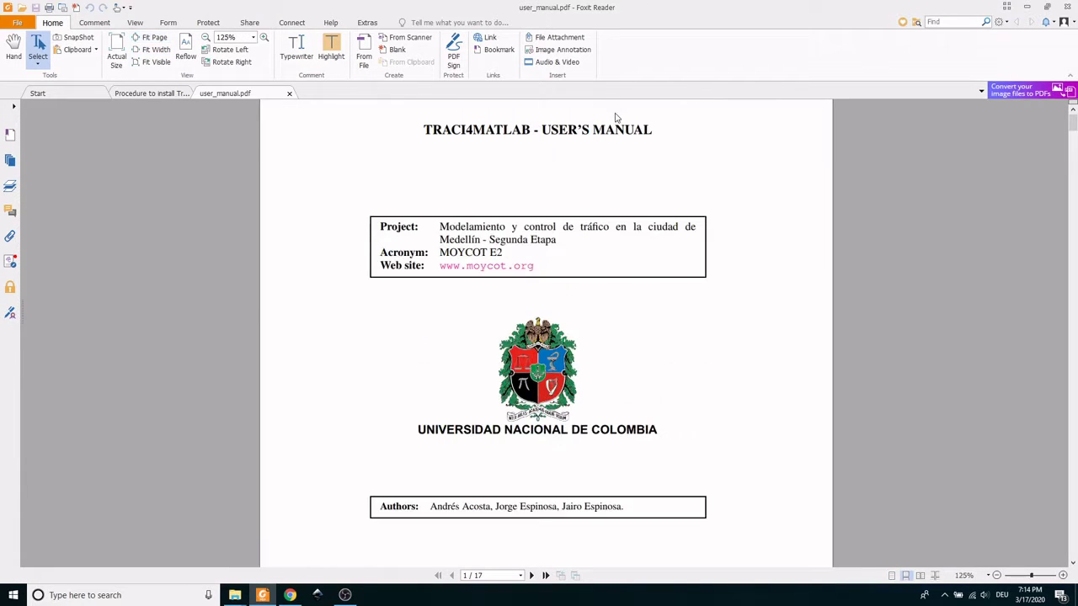
pyautogui.scroll(-3, 619, 126)
pyautogui.scroll(-8, 623, 144)
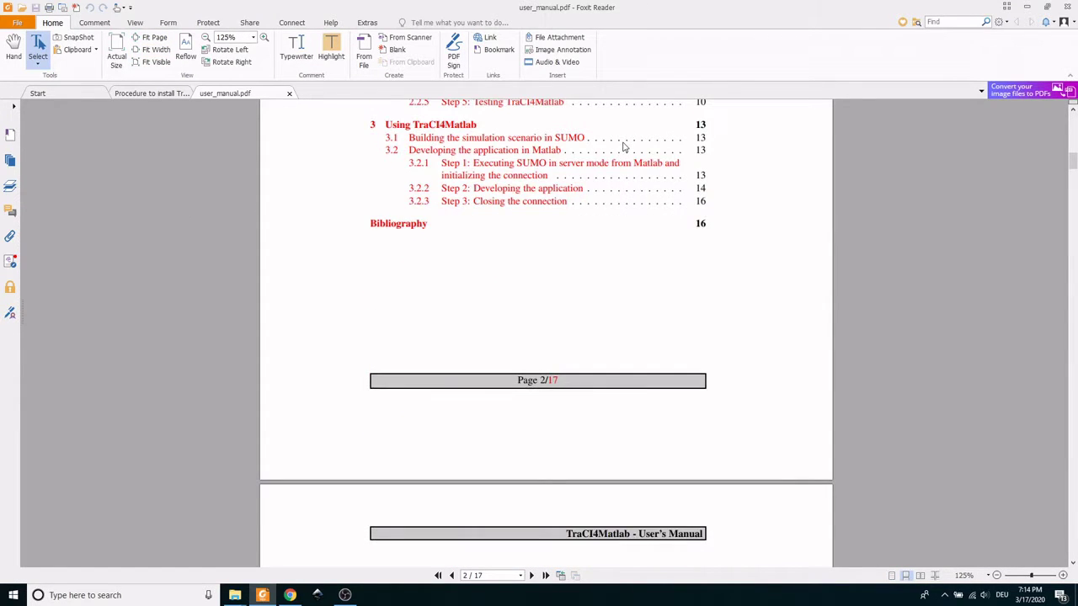
pyautogui.scroll(2, 624, 146)
pyautogui.scroll(3, 624, 147)
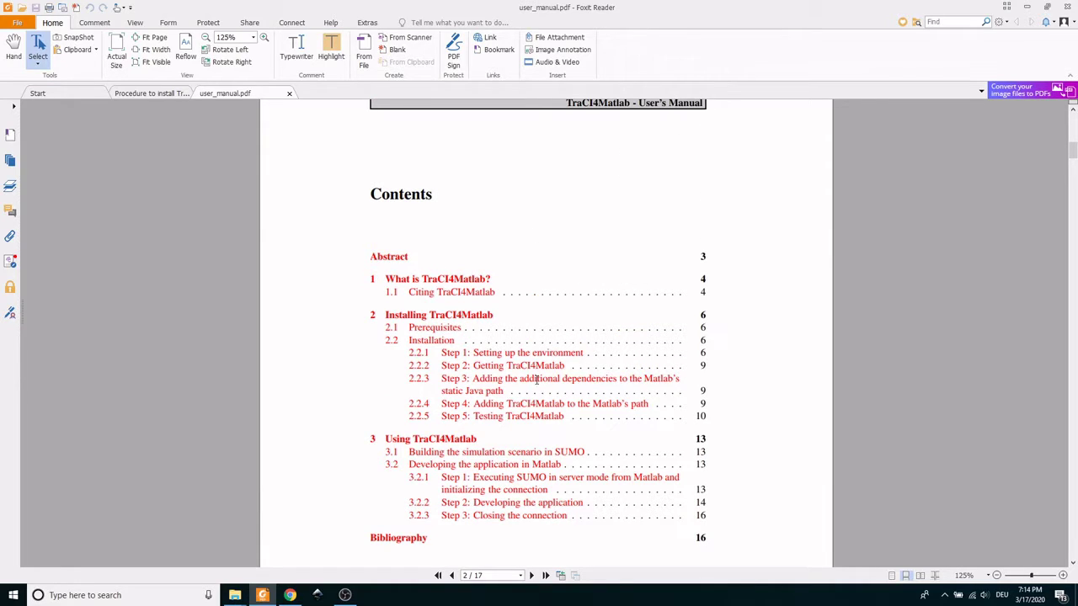
pyautogui.scroll(-20, 660, 413)
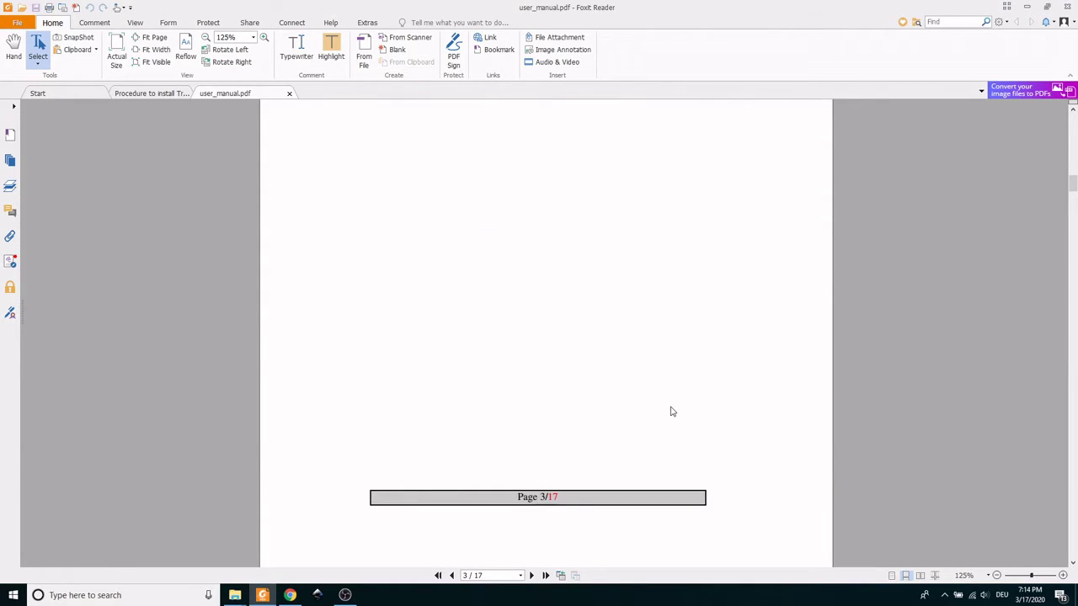
pyautogui.scroll(-3, 673, 408)
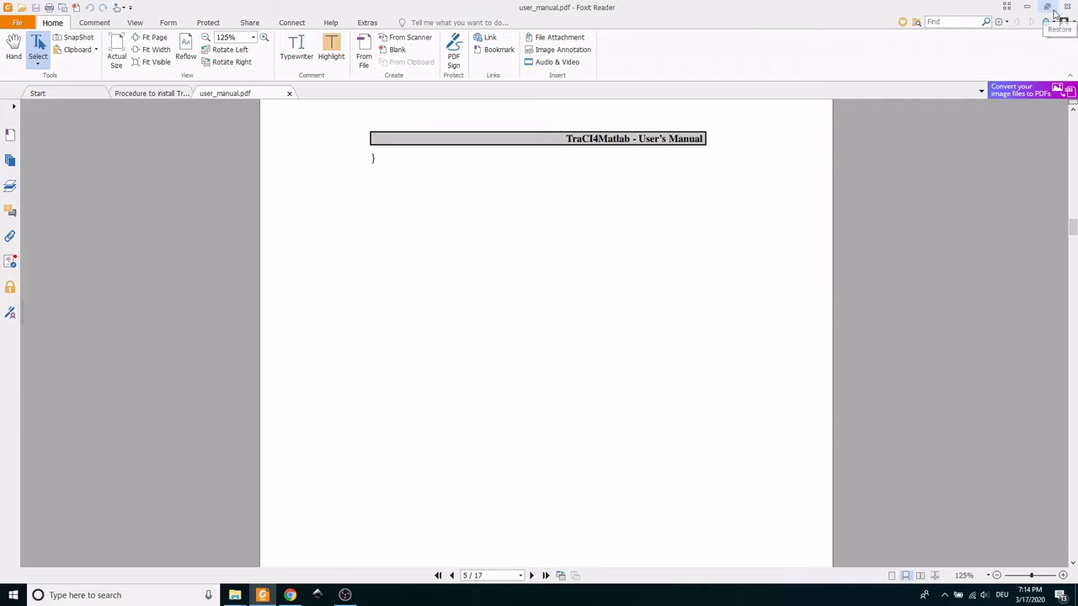
pyautogui.click(133, 93)
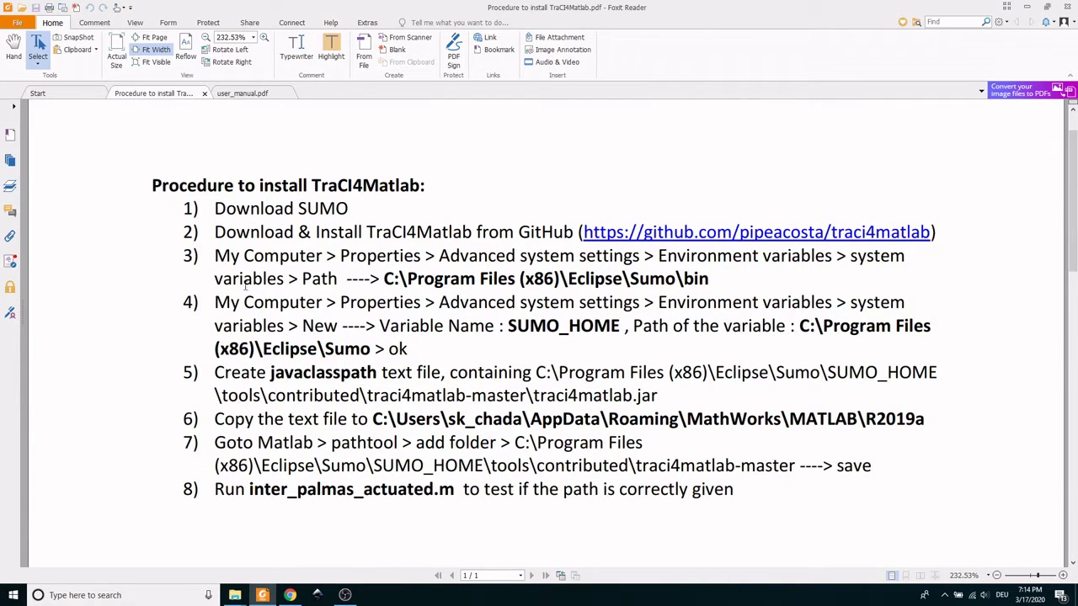
pyautogui.moveTo(215, 255); pyautogui.dragTo(754, 278)
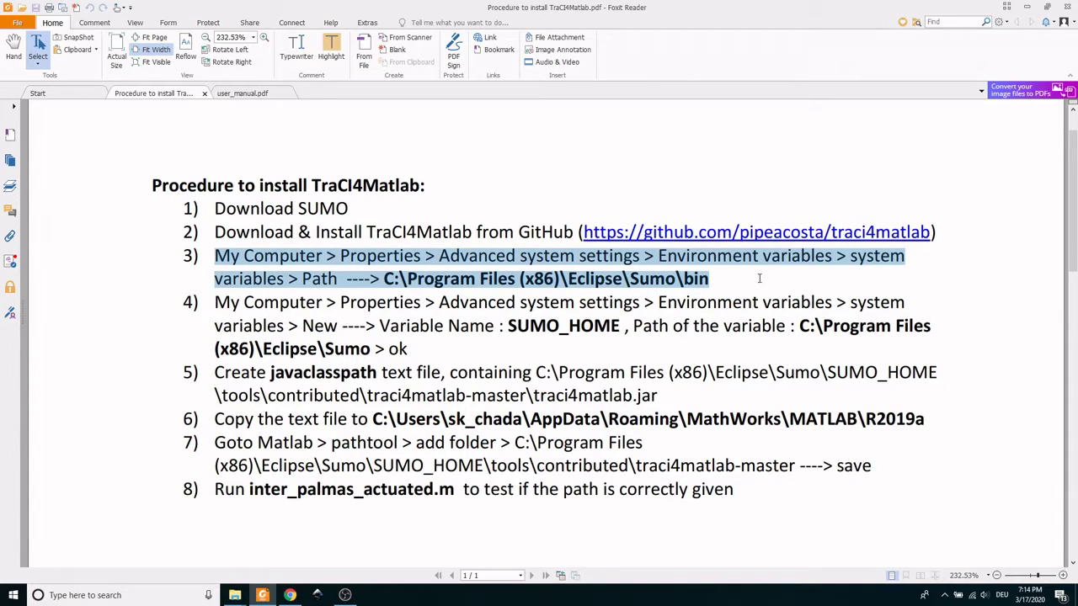
pyautogui.click(720, 278)
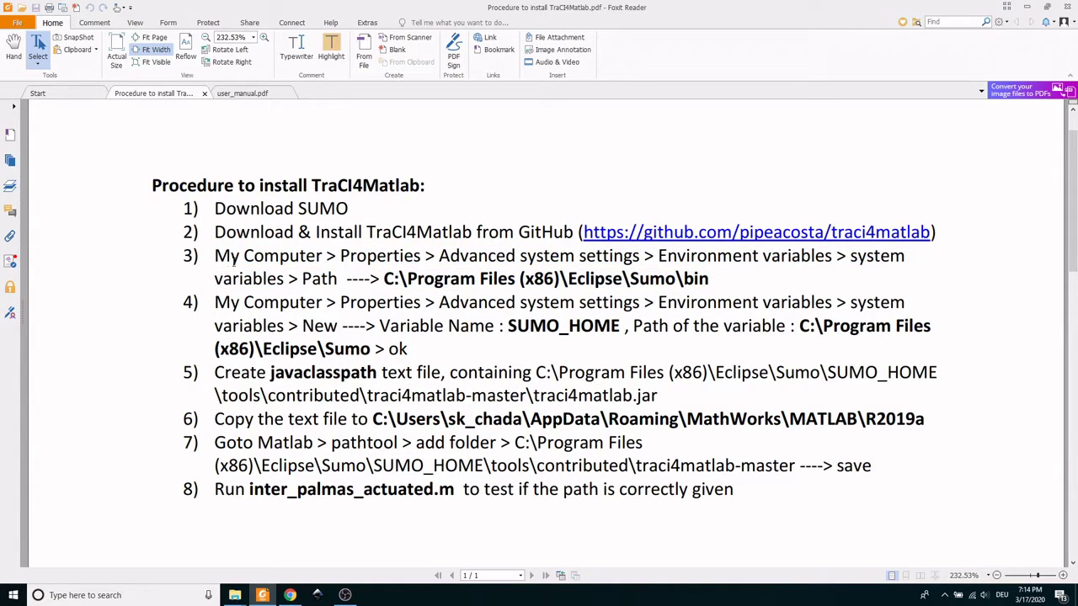
pyautogui.moveTo(216, 256); pyautogui.dragTo(301, 256)
pyautogui.click(301, 256)
# Bring the This PC window forward and open its context menu.
pyautogui.moveTo(234, 596)
pyautogui.click(68, 536)
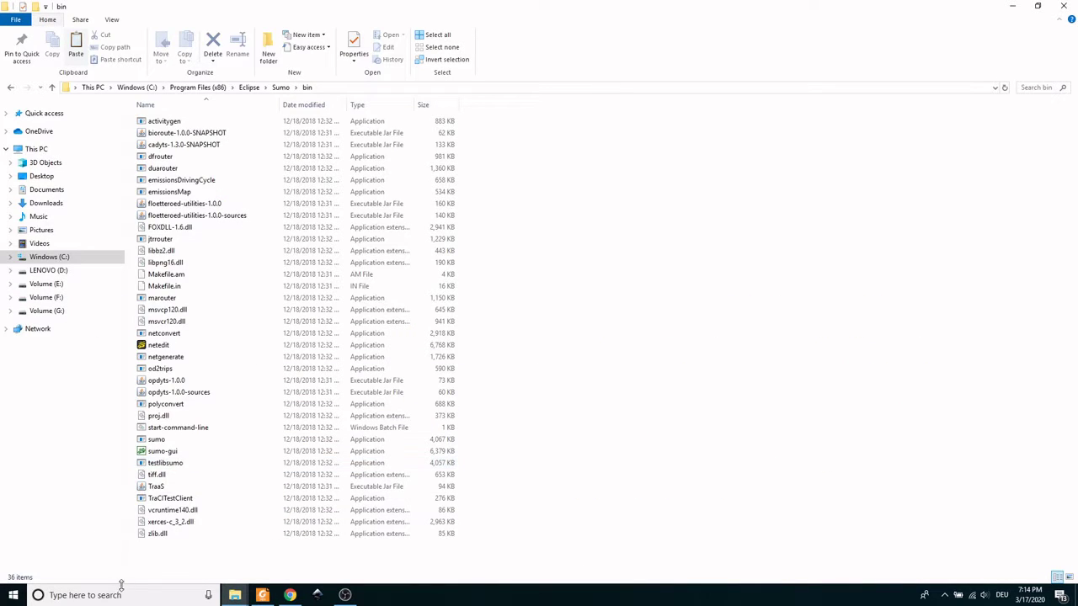
pyautogui.click(193, 524)
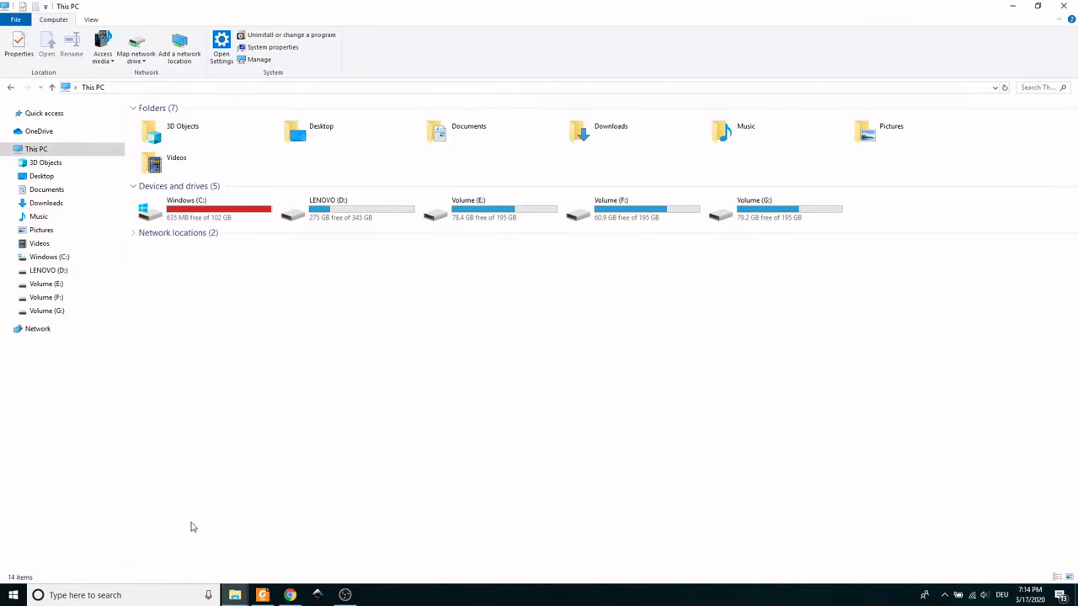
pyautogui.rightClick(230, 300)
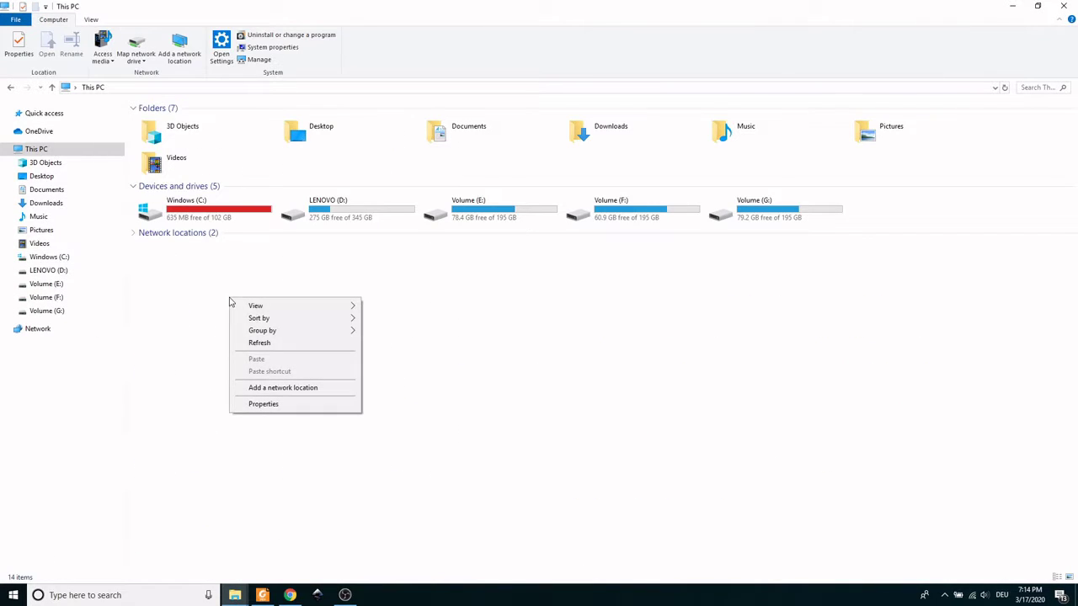
# Reach Environment Variables through Properties and Advanced system settings, and start a New system variable.
pyautogui.click(263, 404)
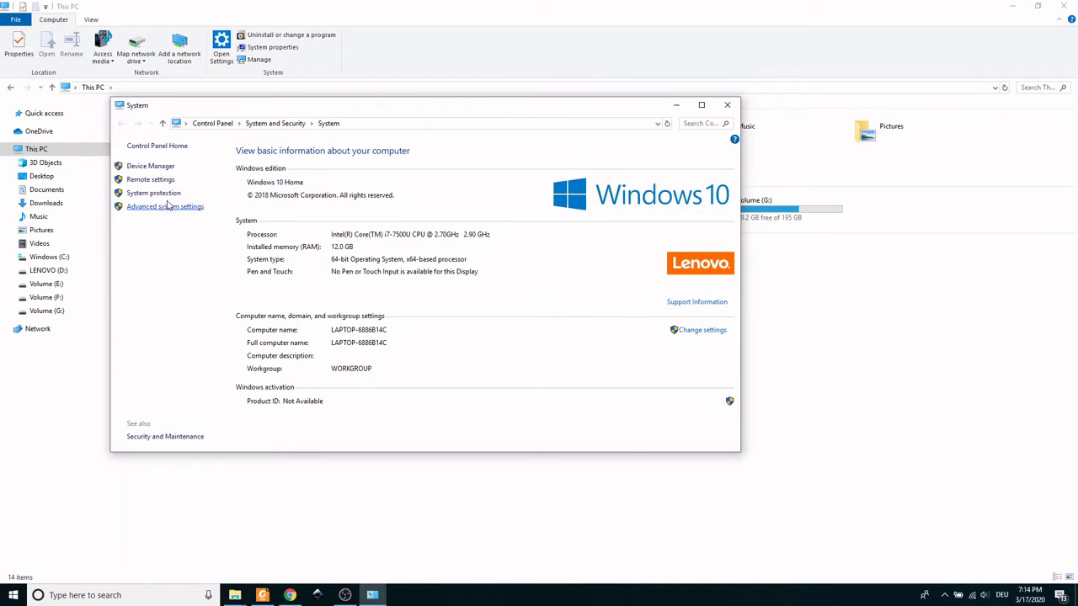
pyautogui.click(165, 207)
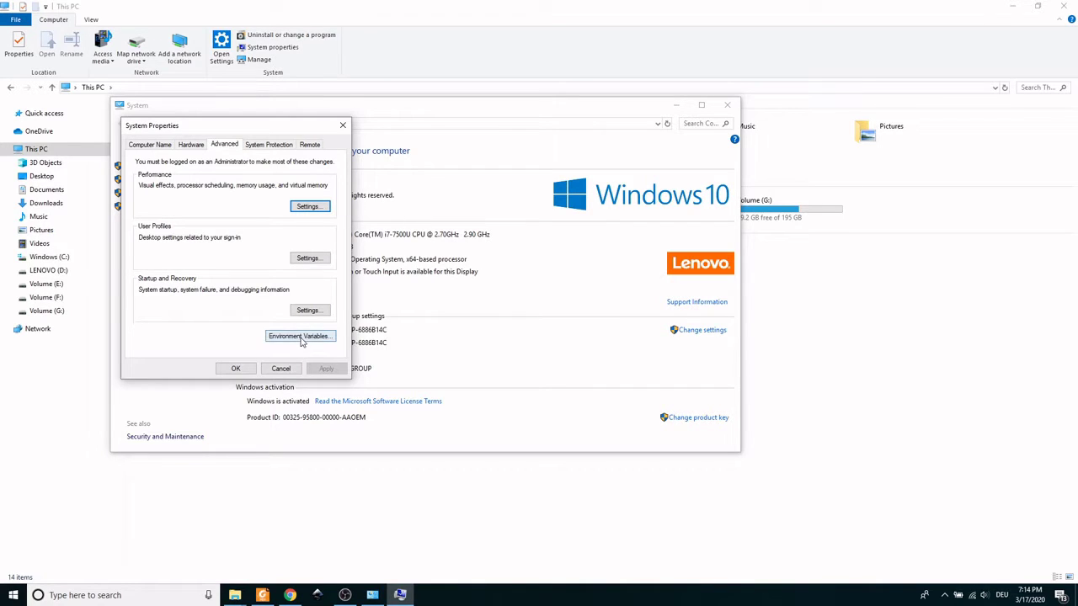
pyautogui.click(300, 337)
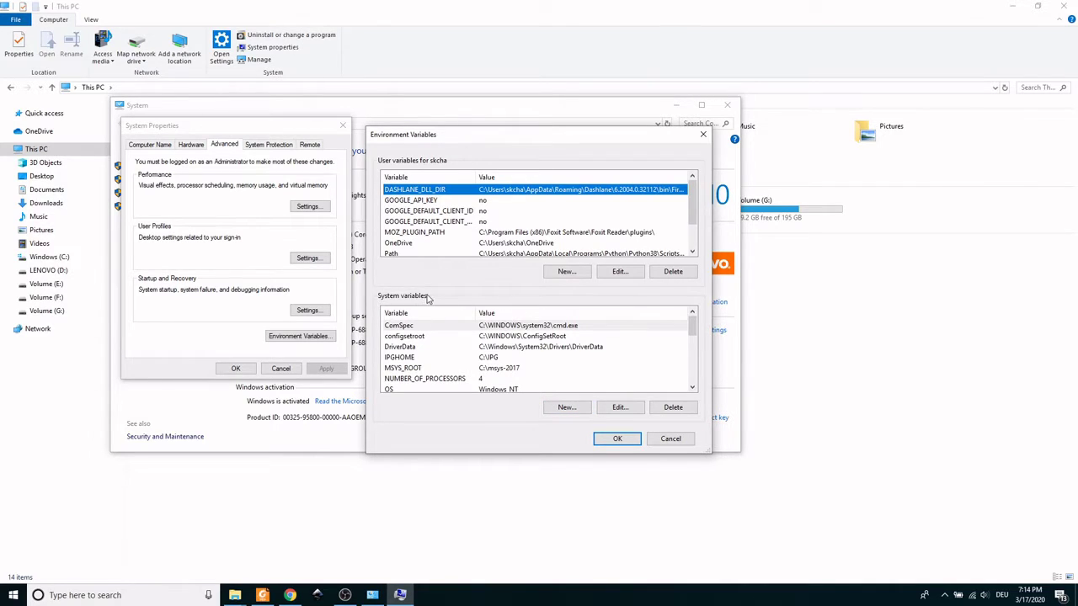
pyautogui.click(567, 407)
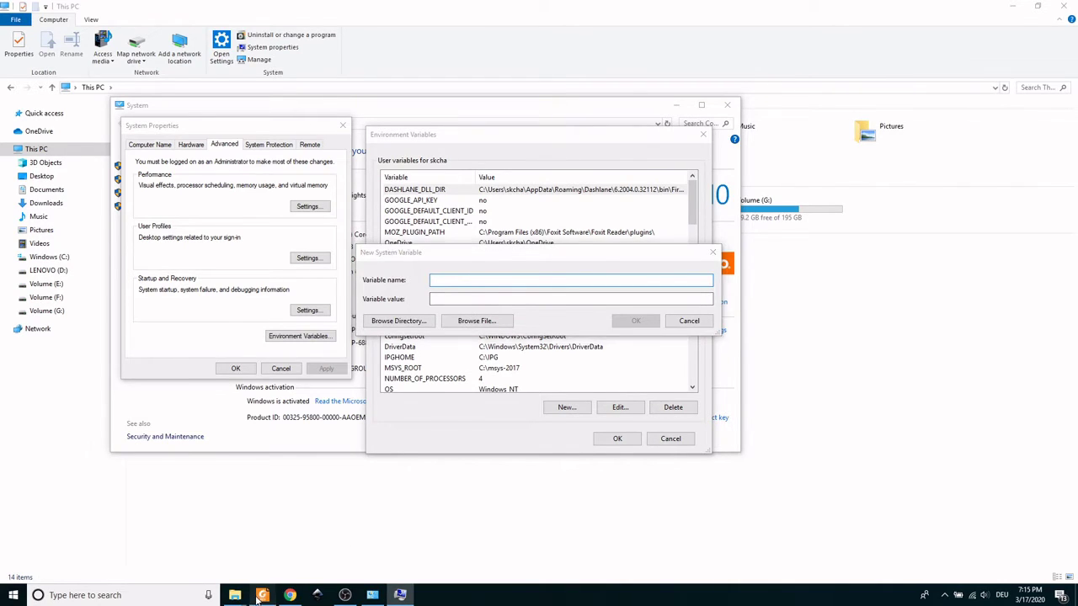
pyautogui.hotkey('alt', 'Tab')
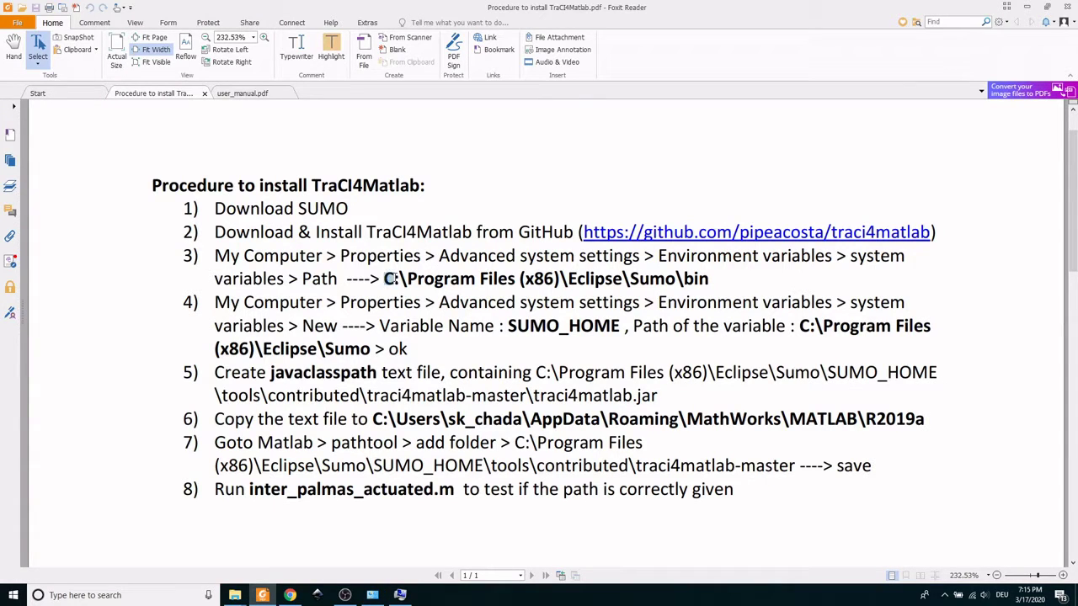
# Copy the C:\Program Files (x86)\Eclipse\Sumo\bin path from step 3, then minimize Foxit.
pyautogui.moveTo(301, 278); pyautogui.dragTo(345, 278)
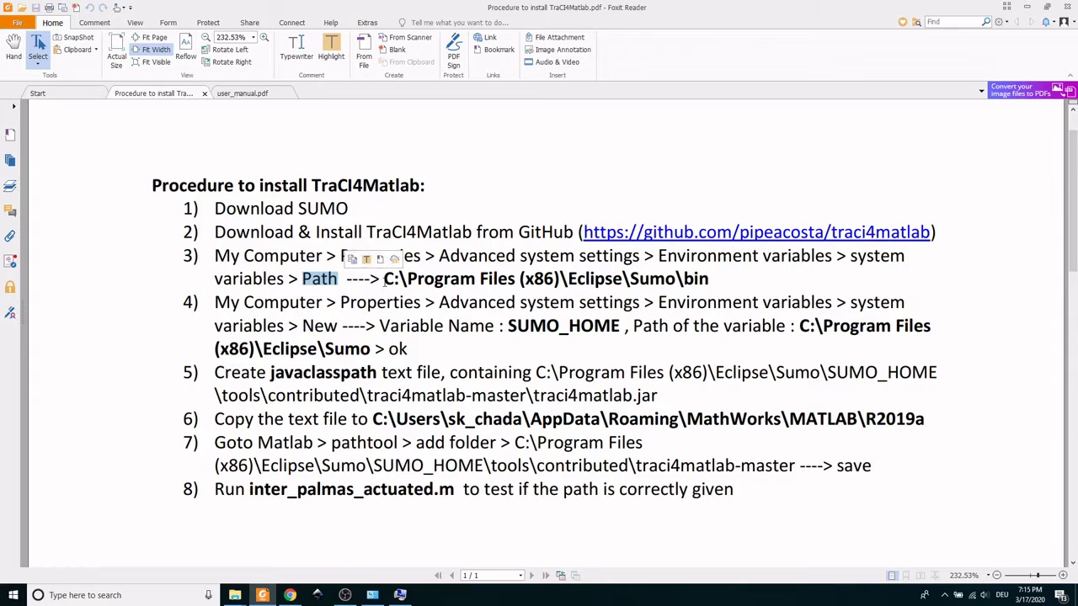
pyautogui.click(383, 279)
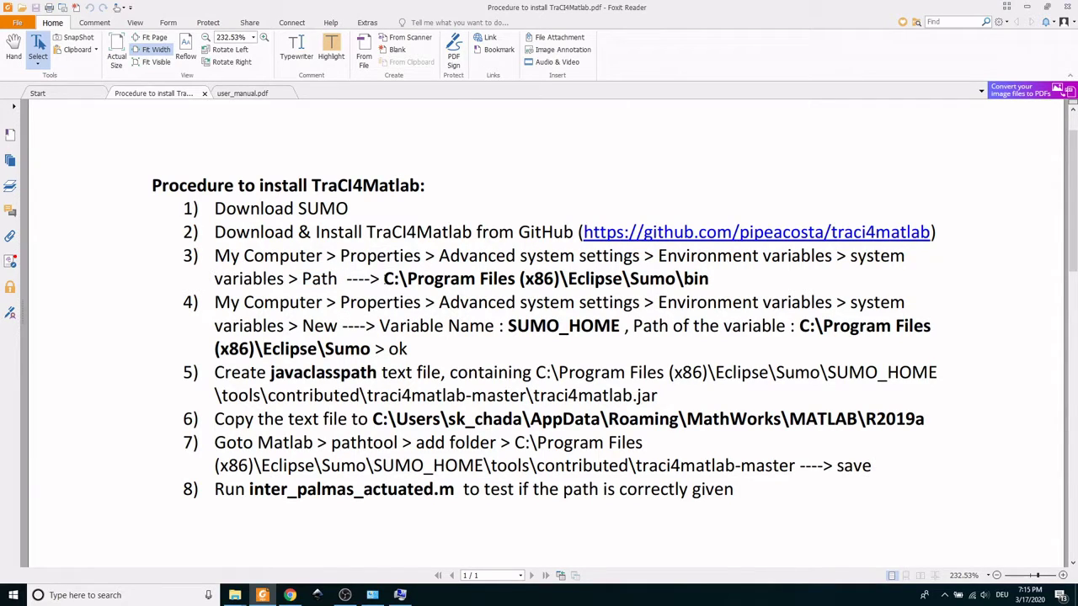
pyautogui.moveTo(384, 281); pyautogui.dragTo(716, 280)
pyautogui.hotkey('ctrl', 'c')
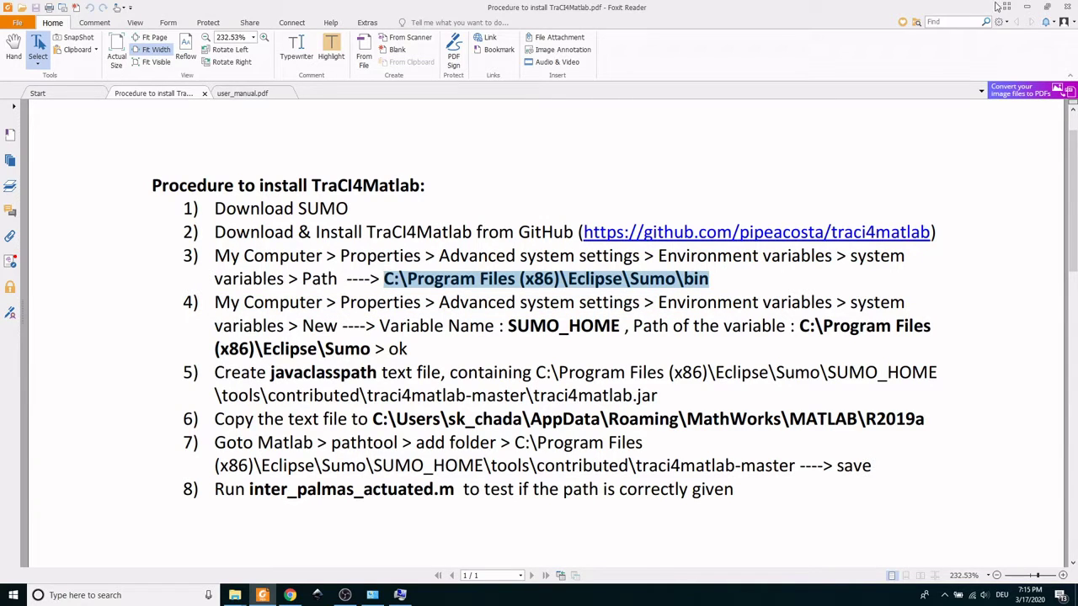
pyautogui.click(1026, 7)
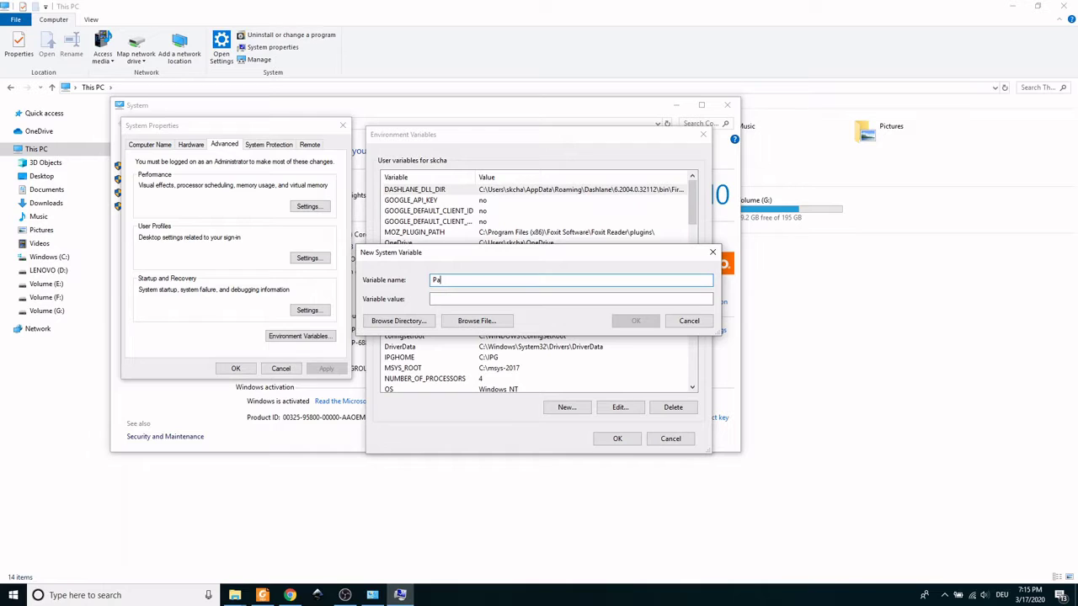
# Create system variable Path with value C:\Program Files (x86)\Eclipse\Sumo\bin and verify it.
pyautogui.click(491, 299)
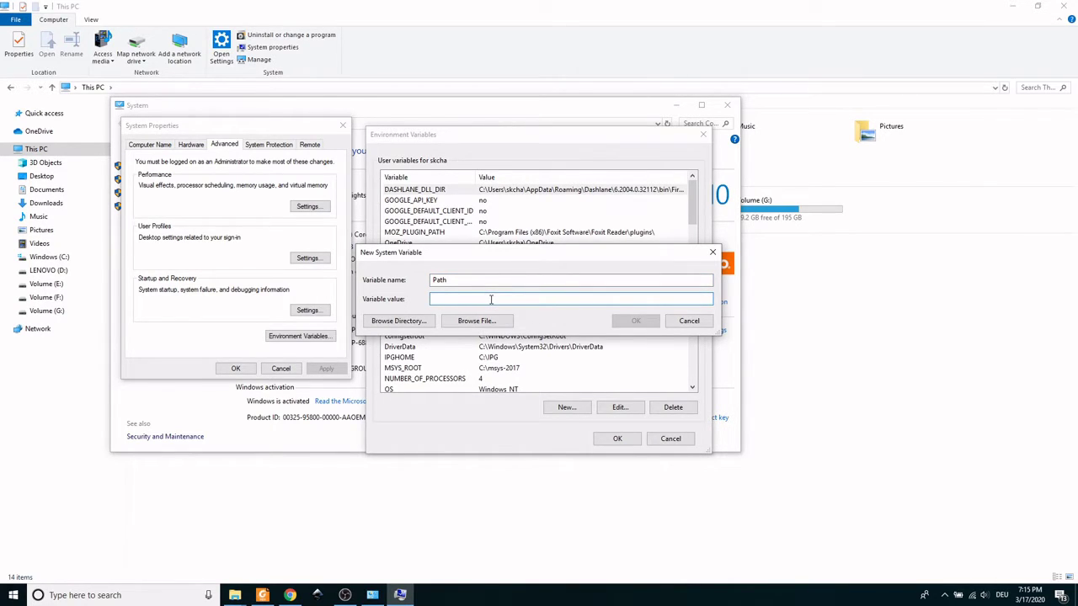
pyautogui.rightClick(491, 299)
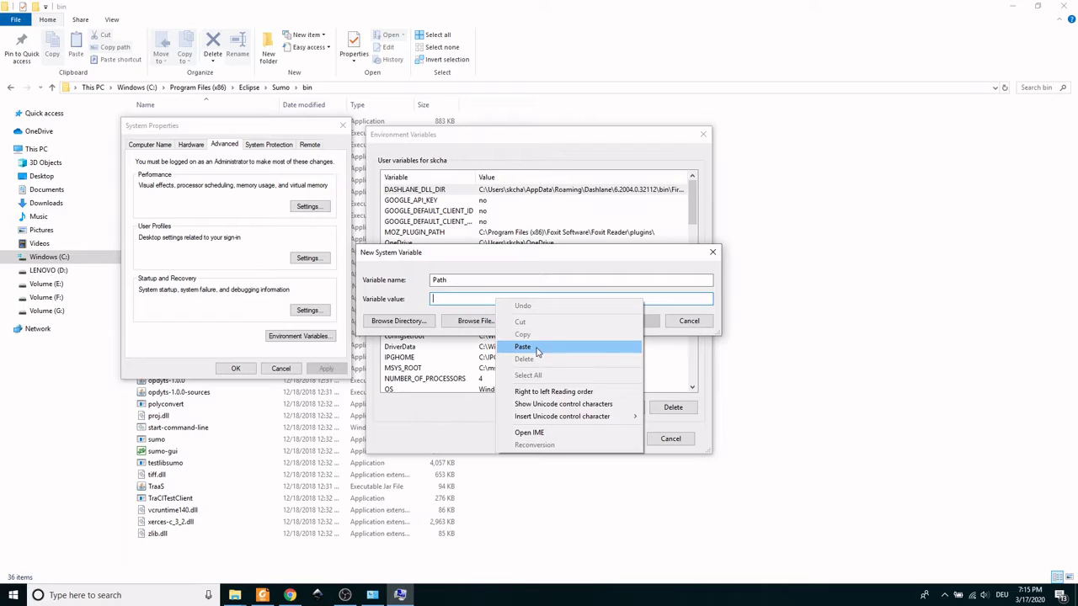
pyautogui.click(518, 344)
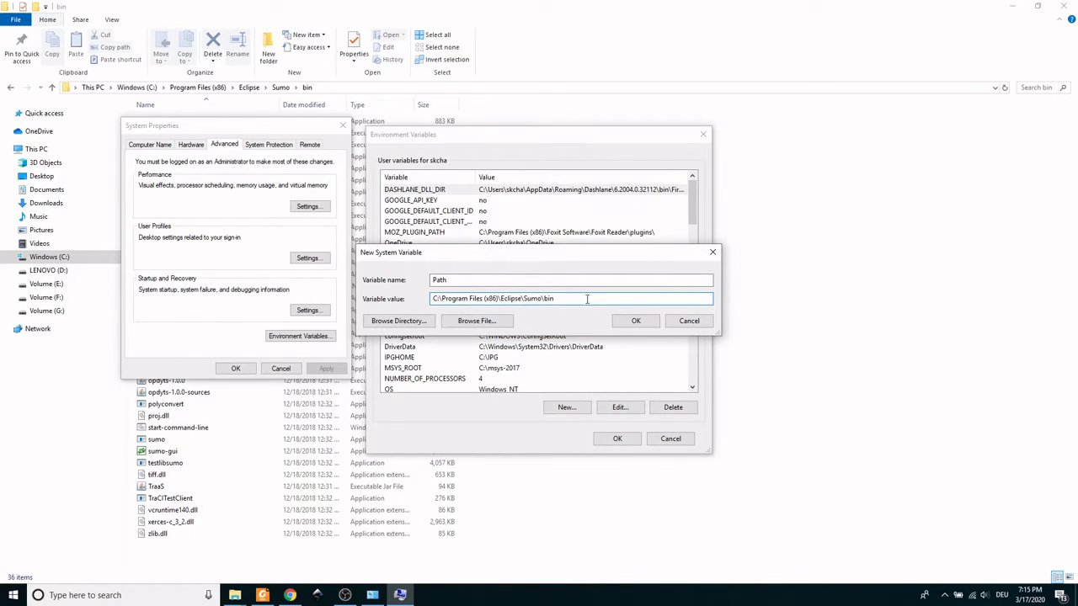
pyautogui.click(637, 321)
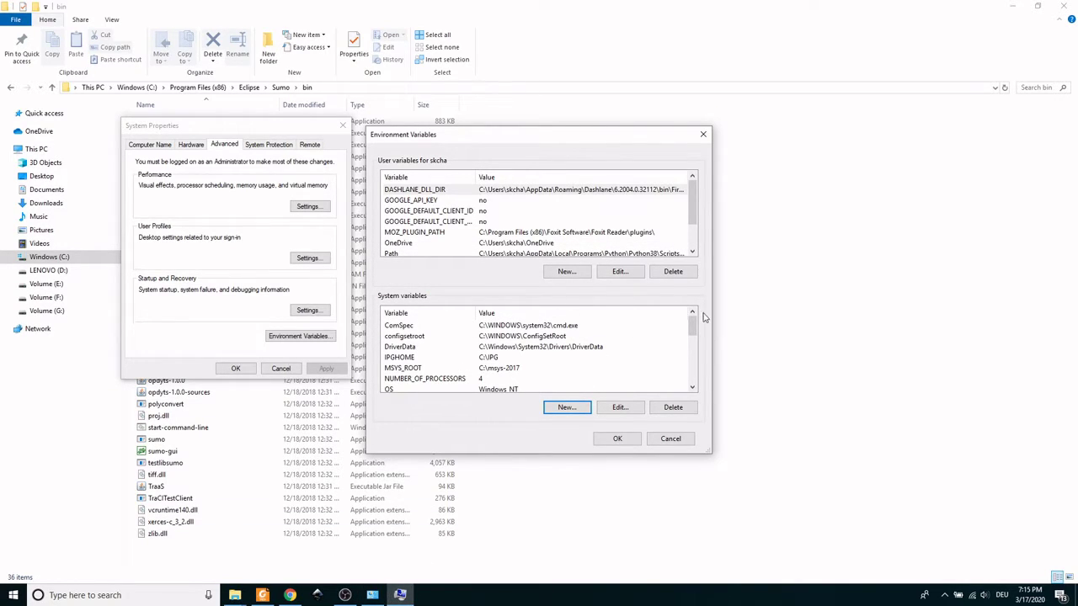
pyautogui.click(421, 346)
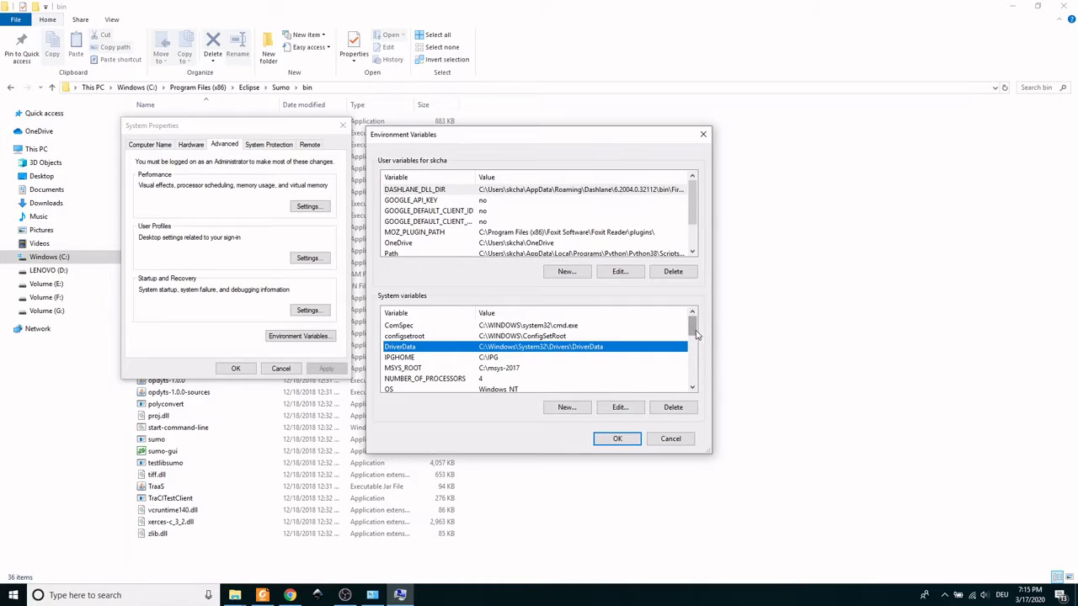
pyautogui.scroll(-2, 695, 335)
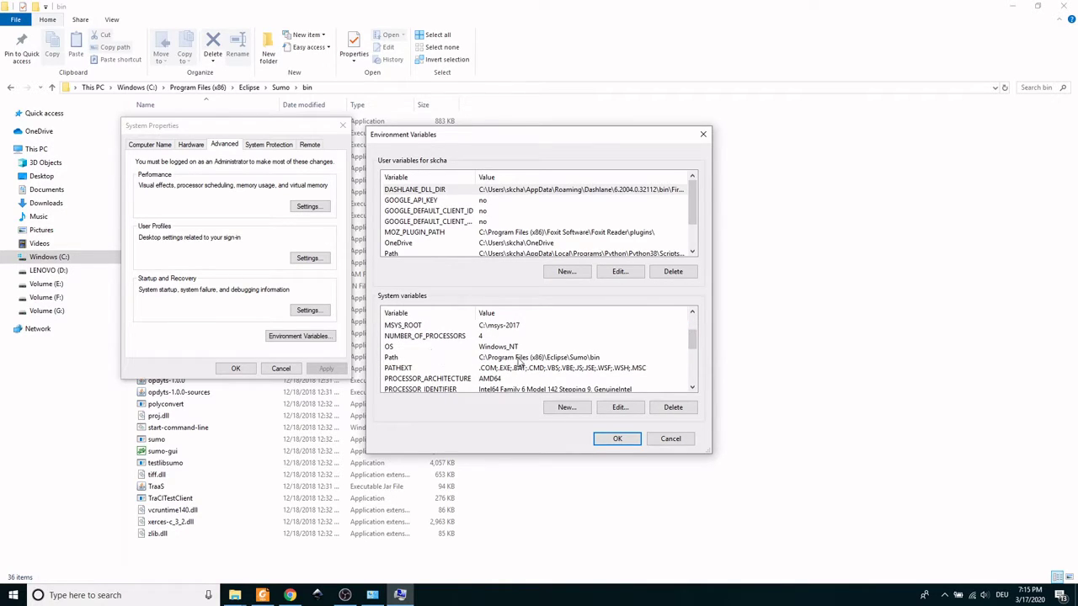
pyautogui.click(521, 360)
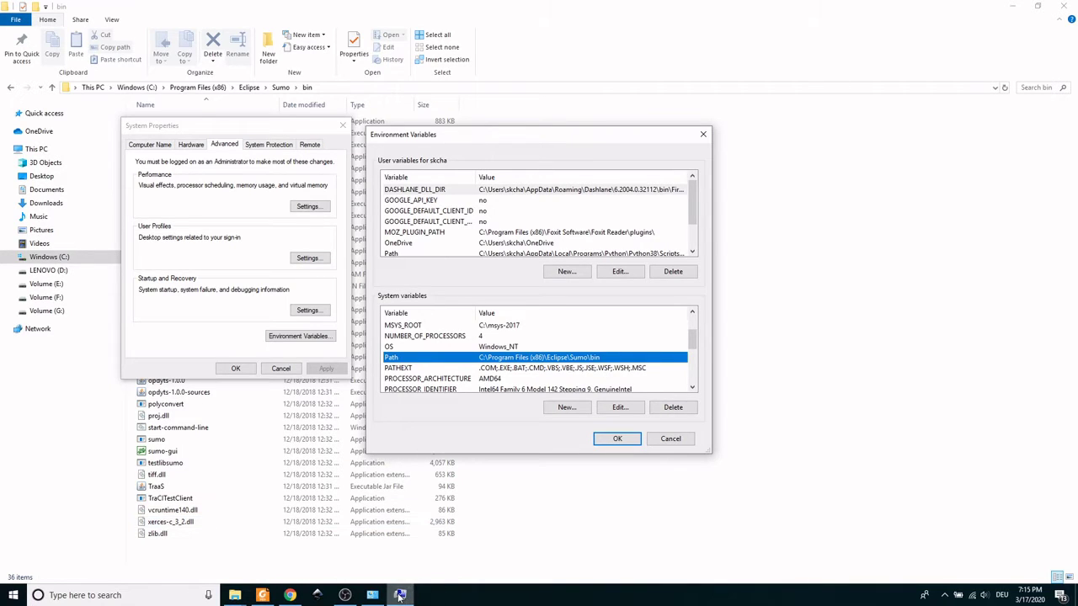
pyautogui.moveTo(381, 600)
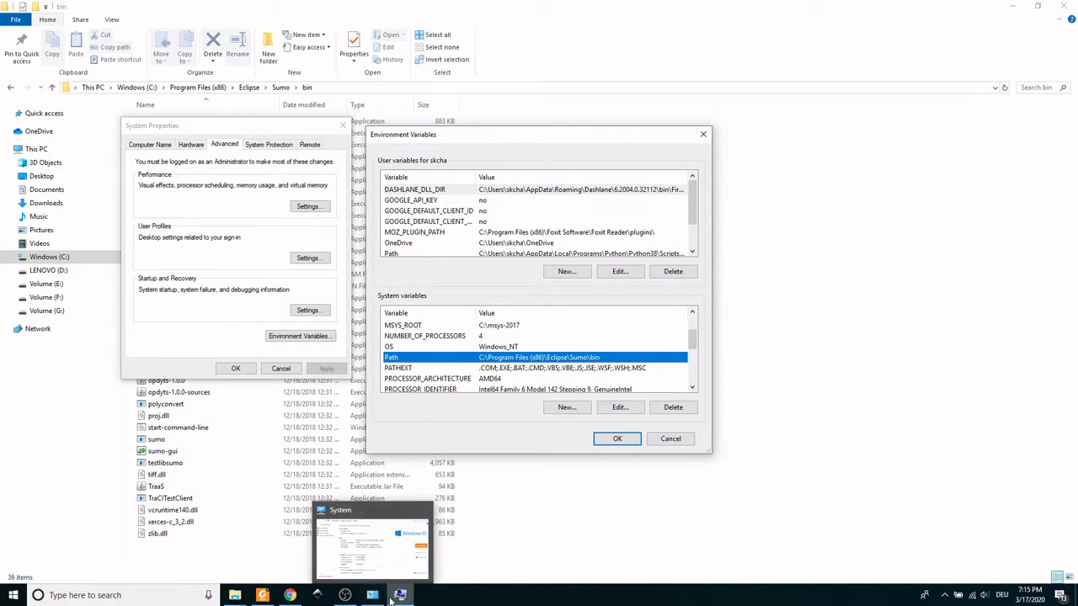
pyautogui.click(262, 596)
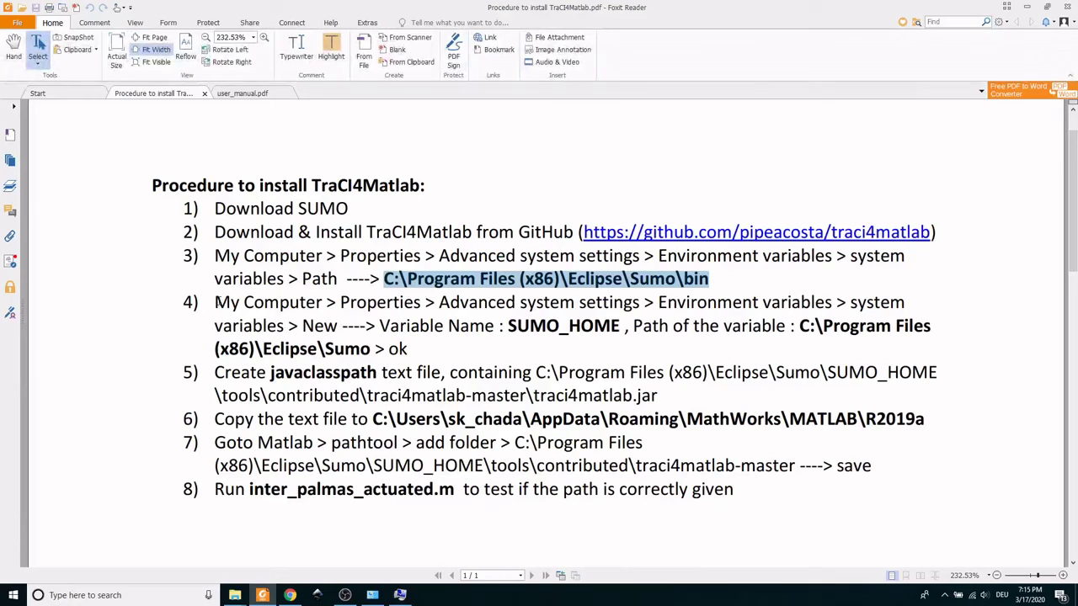
# Select the variable name SUMO_HOME in step 4 of the procedure PDF.
pyautogui.moveTo(215, 302); pyautogui.dragTo(375, 347)
pyautogui.hotkey('ctrl', 'c')
pyautogui.click(794, 328)
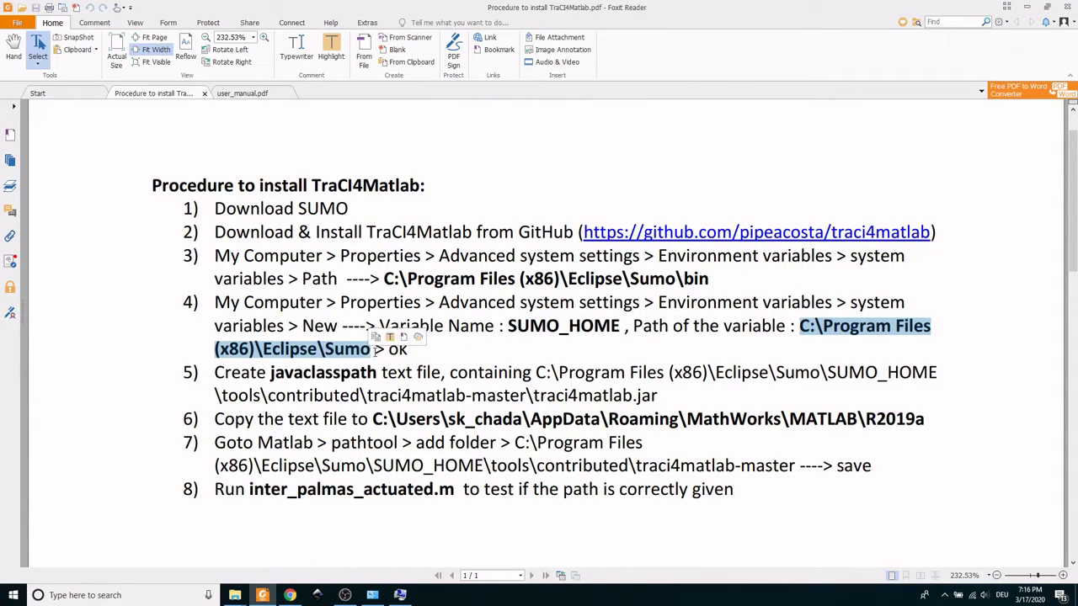
pyautogui.click(379, 349)
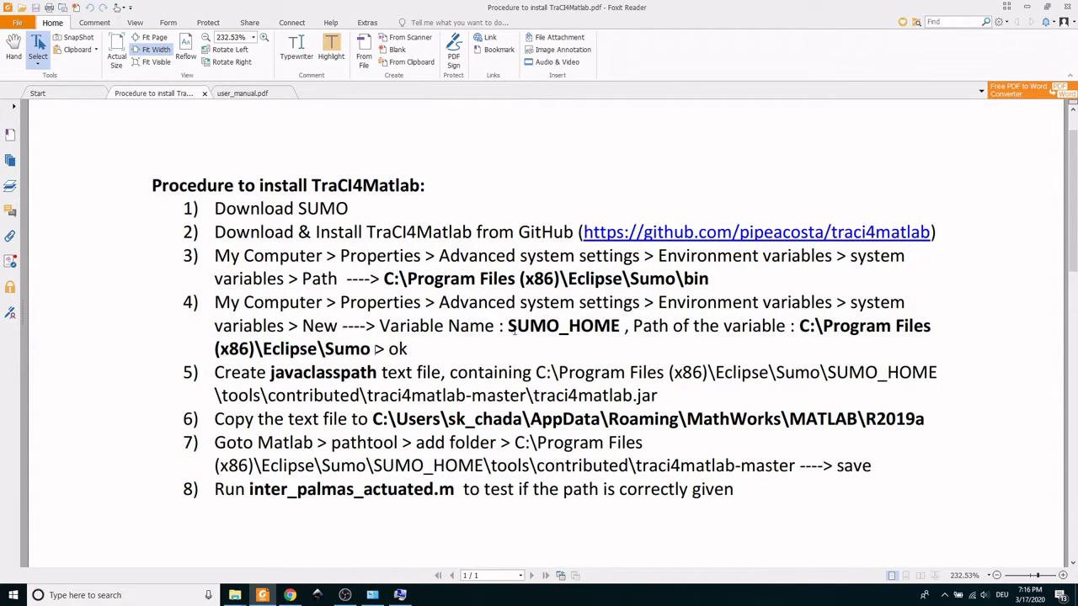
pyautogui.moveTo(508, 326); pyautogui.dragTo(620, 328)
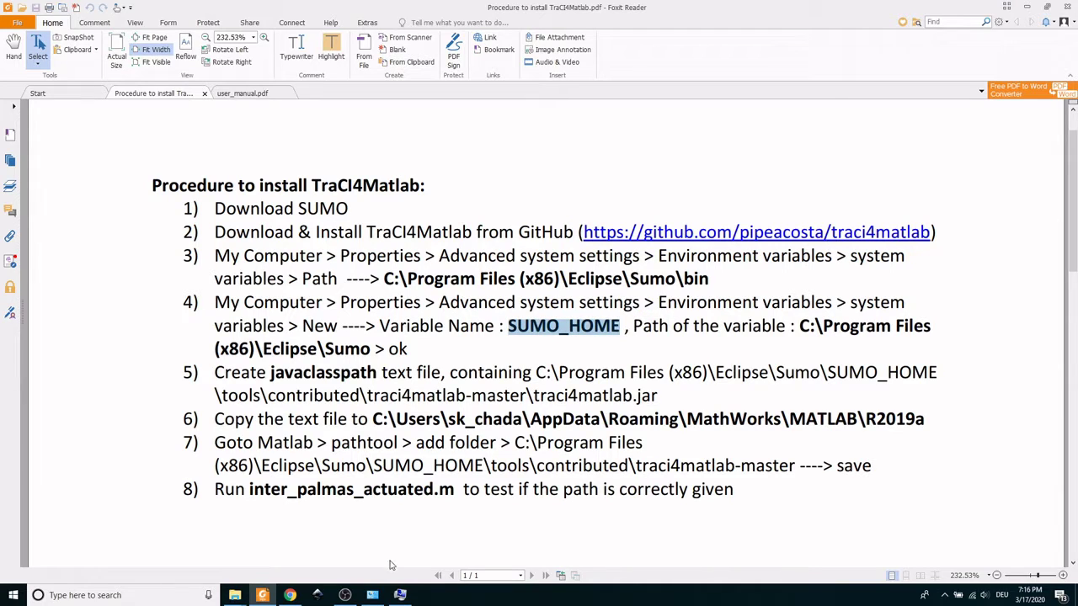
pyautogui.click(400, 594)
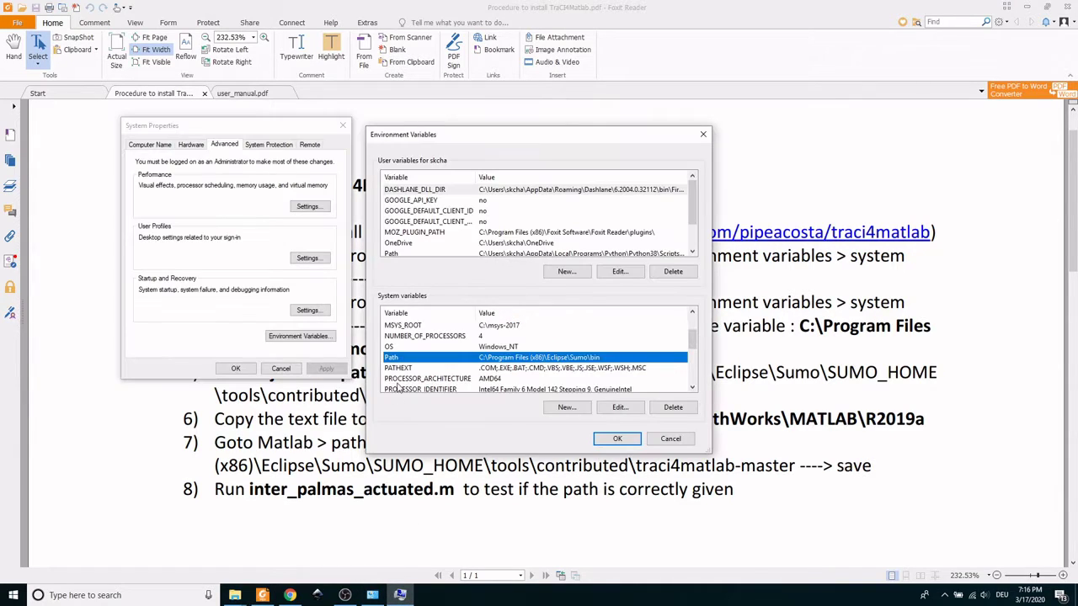
# Add SUMO_HOME = C:\Program Files (x86)\Eclipse\Sumo, confirm with OK, and close System Properties.
pyautogui.click(583, 410)
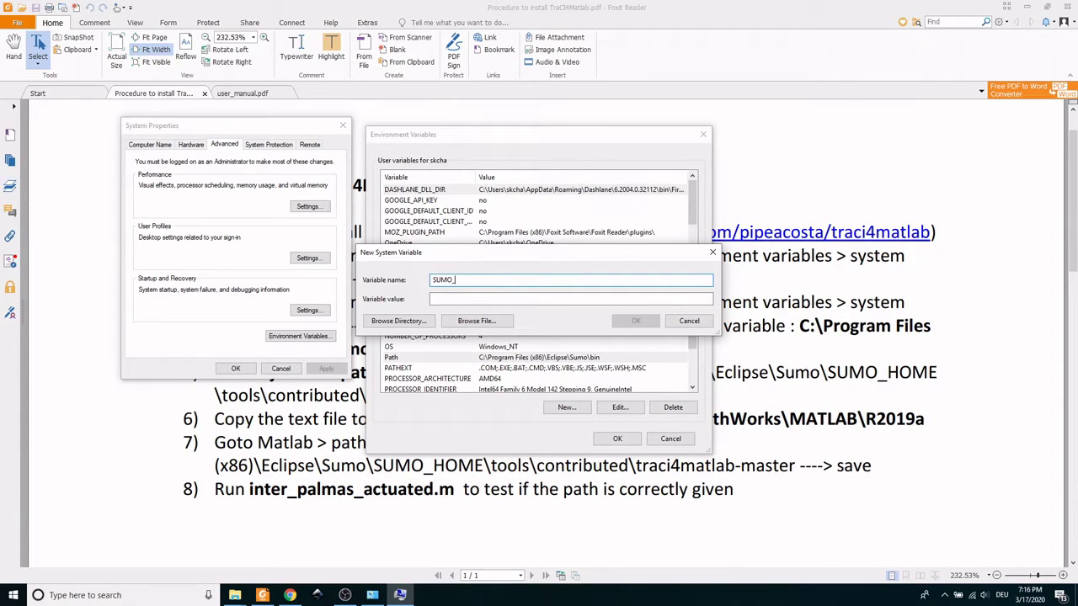
pyautogui.click(468, 299)
pyautogui.rightClick(468, 301)
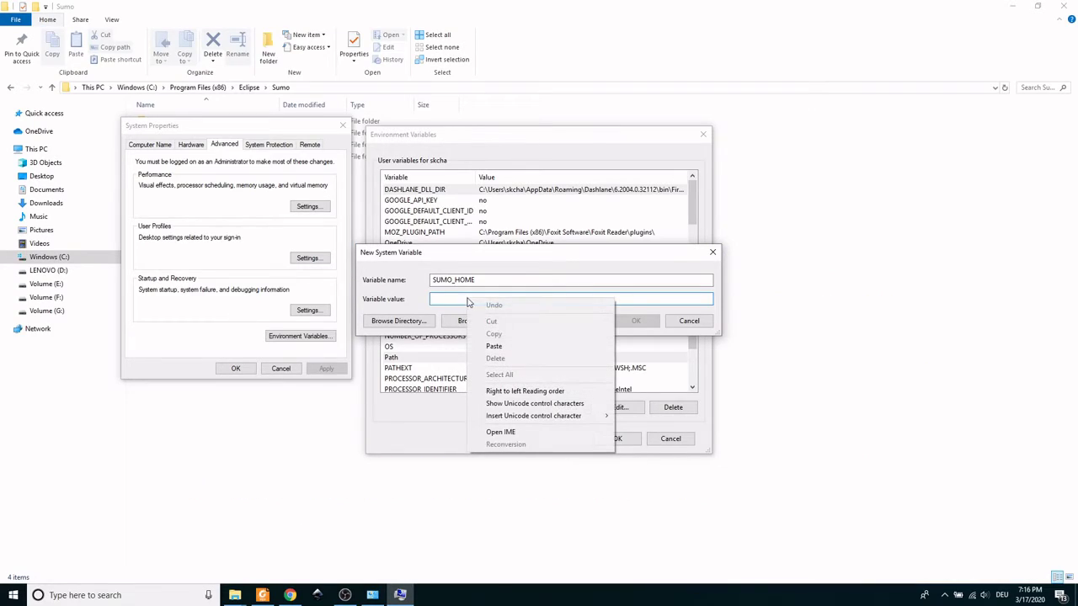
pyautogui.click(510, 348)
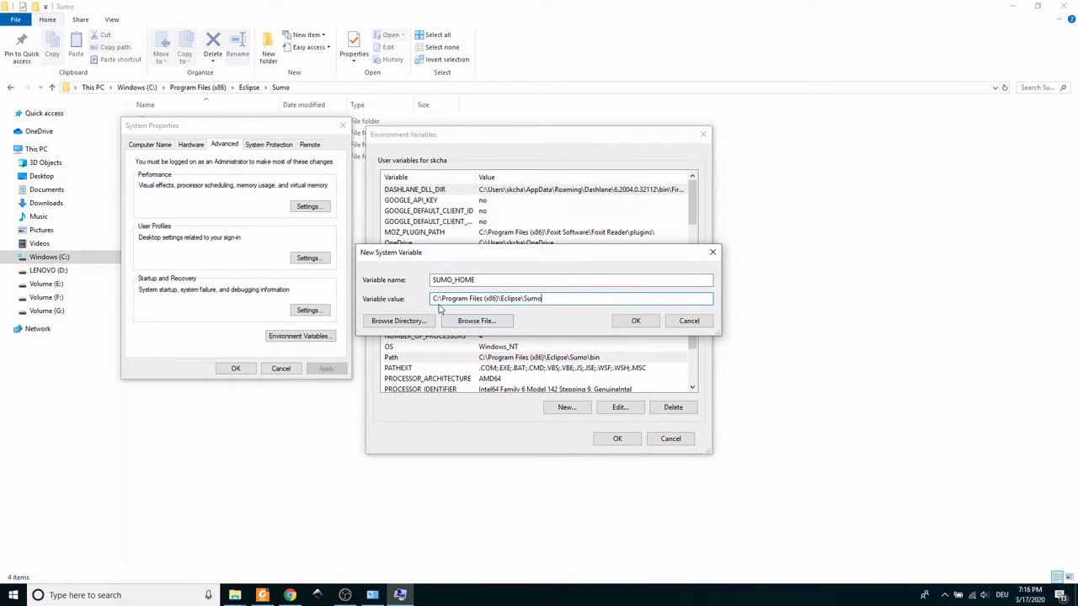
pyautogui.click(636, 323)
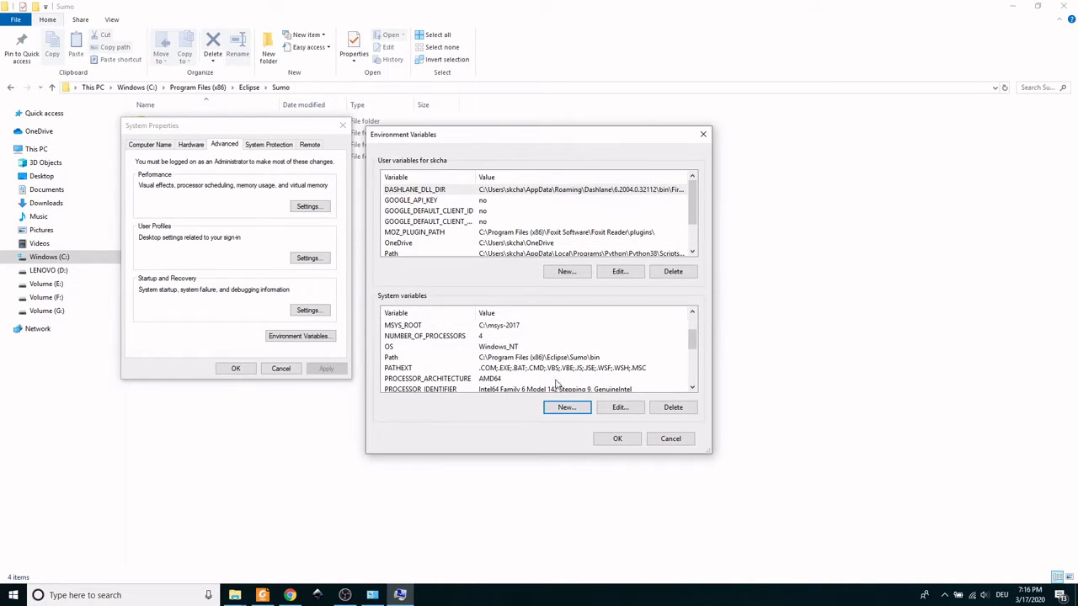
pyautogui.moveTo(693, 340); pyautogui.dragTo(696, 377)
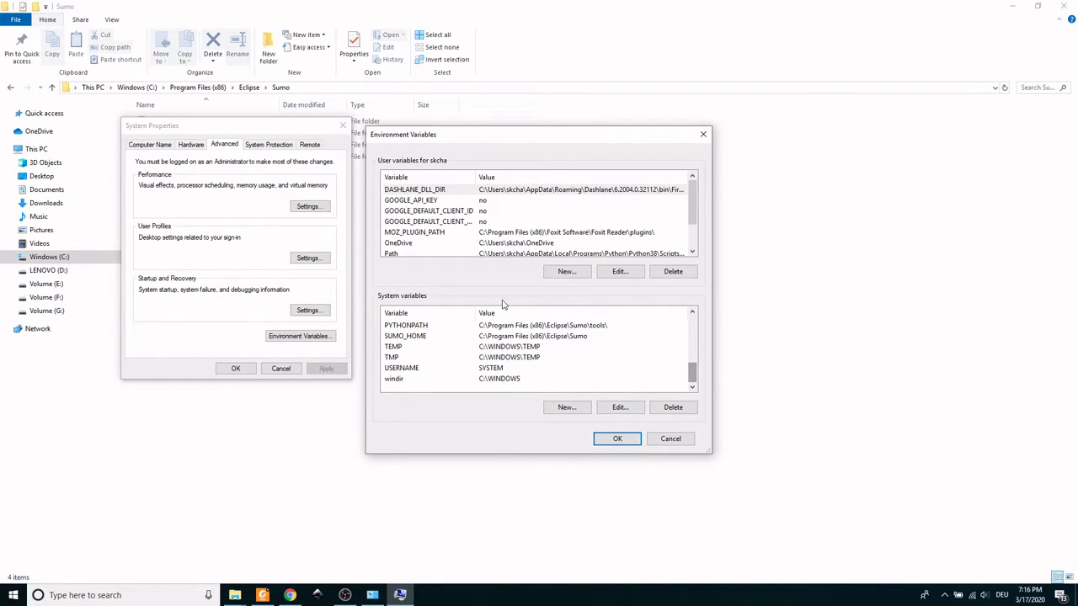
pyautogui.click(530, 339)
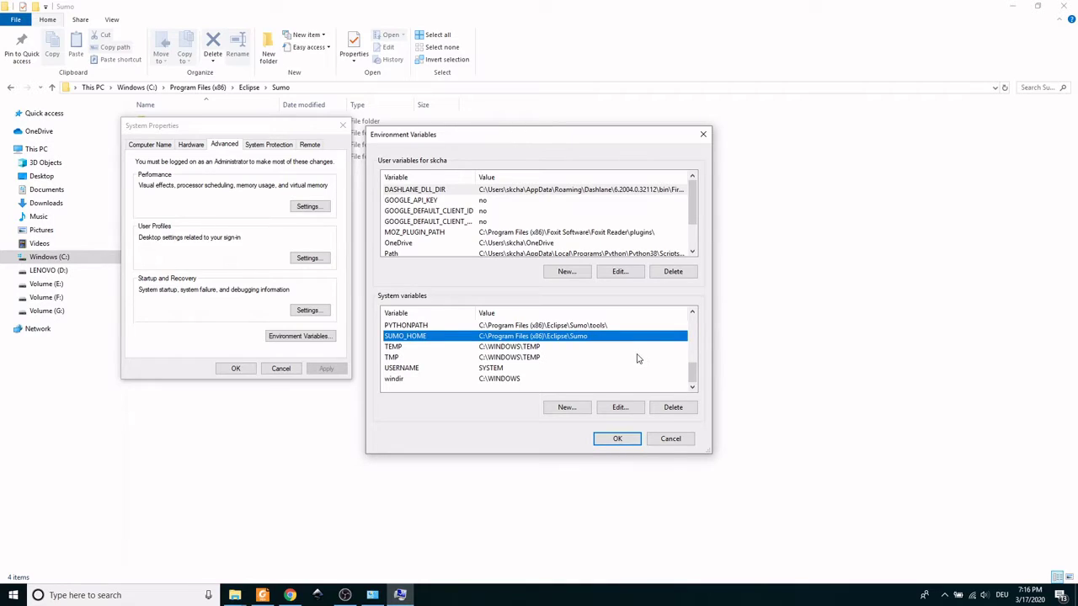
pyautogui.click(618, 439)
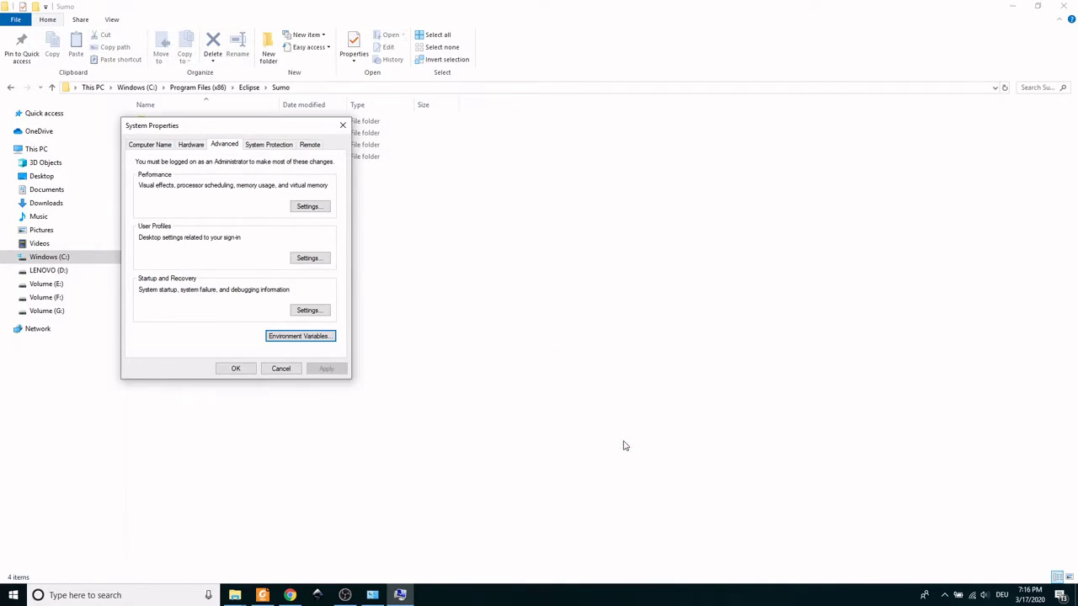
pyautogui.click(281, 369)
pyautogui.click(262, 596)
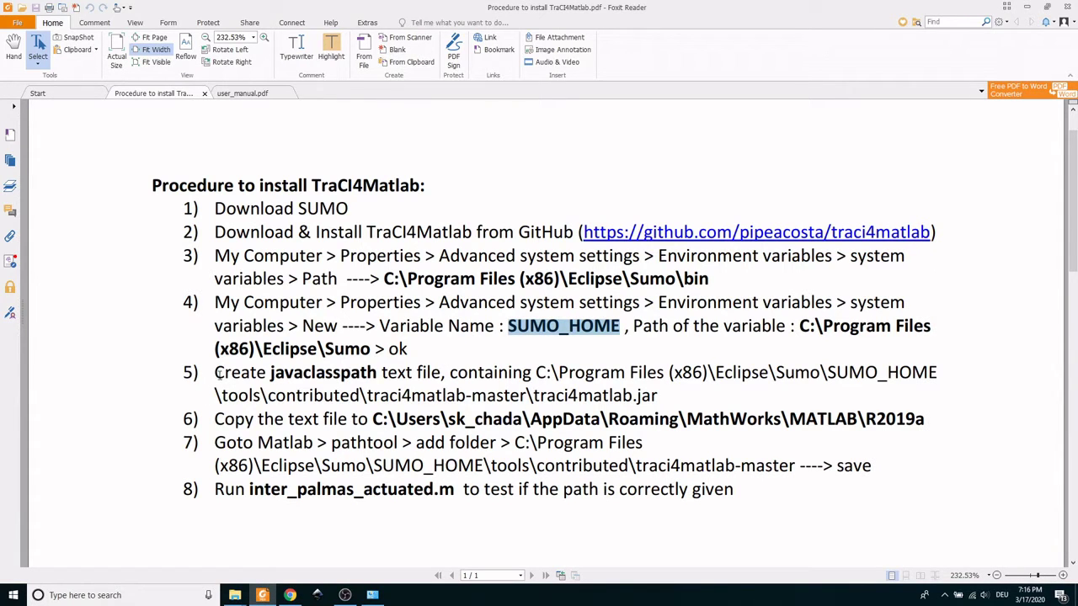
pyautogui.moveTo(217, 375); pyautogui.dragTo(912, 374)
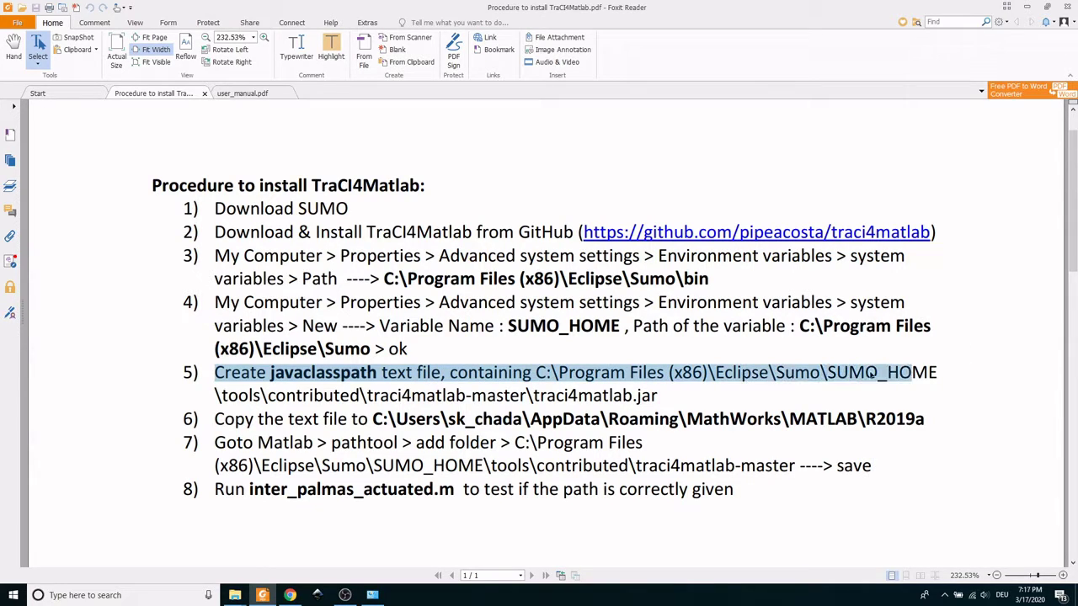
pyautogui.click(567, 384)
pyautogui.moveTo(536, 374); pyautogui.dragTo(661, 398)
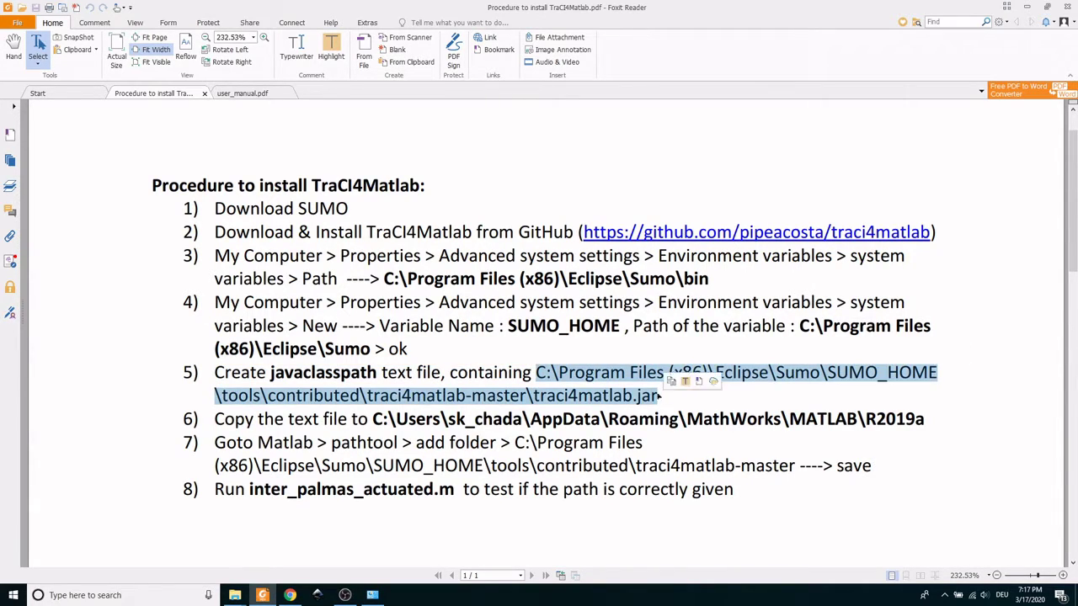
pyautogui.click(665, 407)
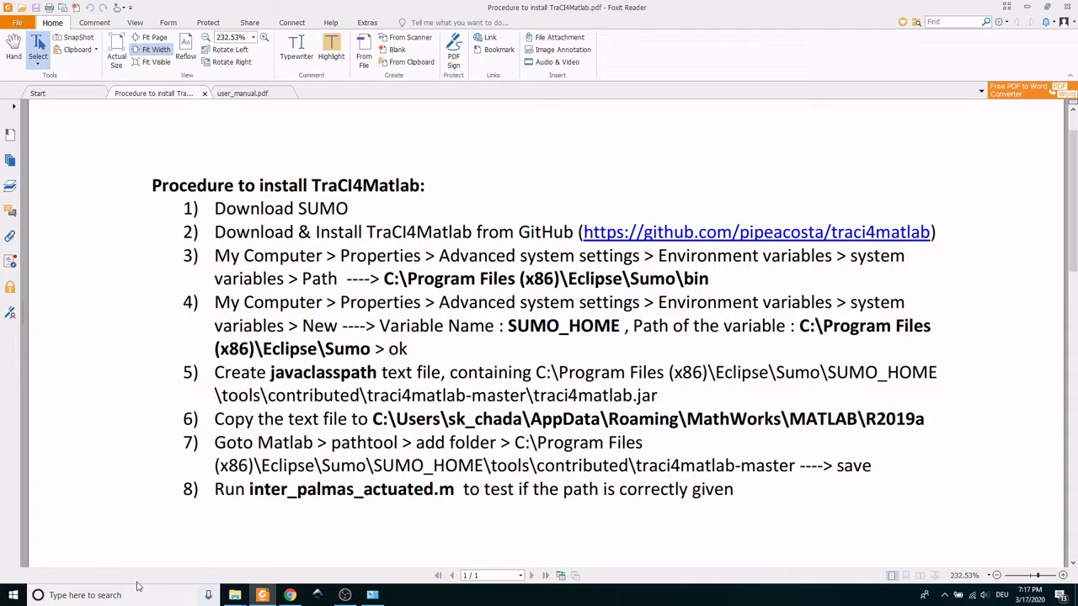
pyautogui.click(5, 596)
# Launch a blank Notepad by searching 'note', then switch to the Sumo folder window.
pyautogui.write('n')
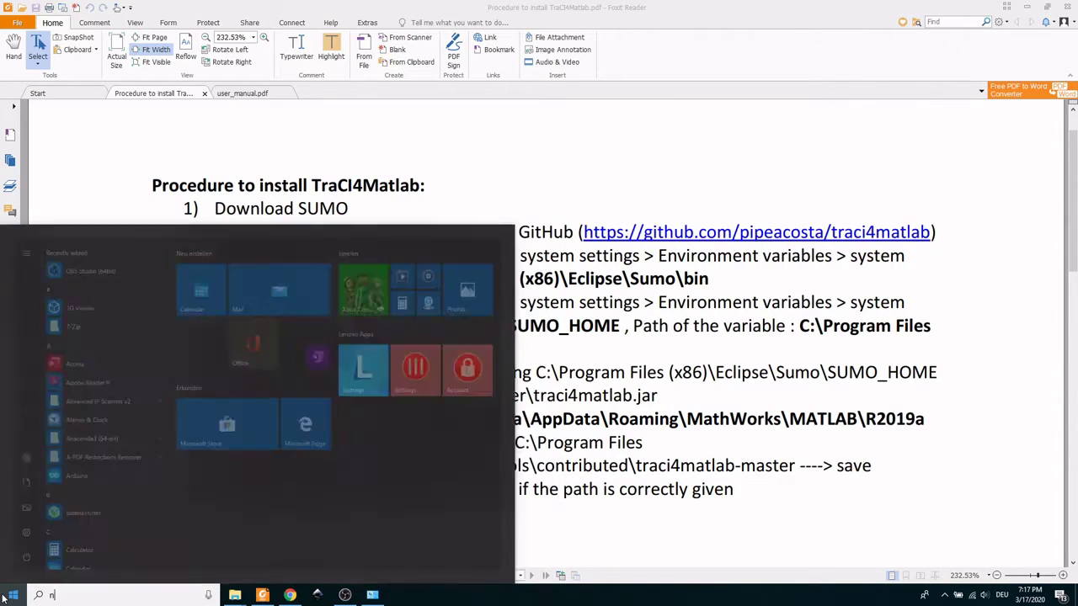
pyautogui.write('ote')
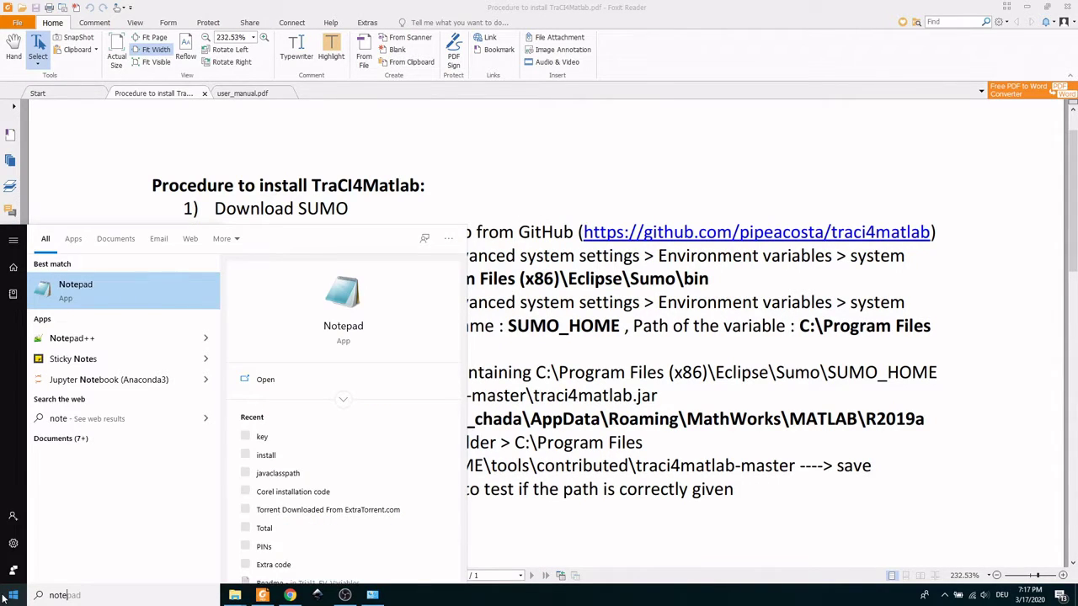
pyautogui.press('Return')
pyautogui.moveTo(393, 129); pyautogui.dragTo(416, 149)
pyautogui.click(235, 595)
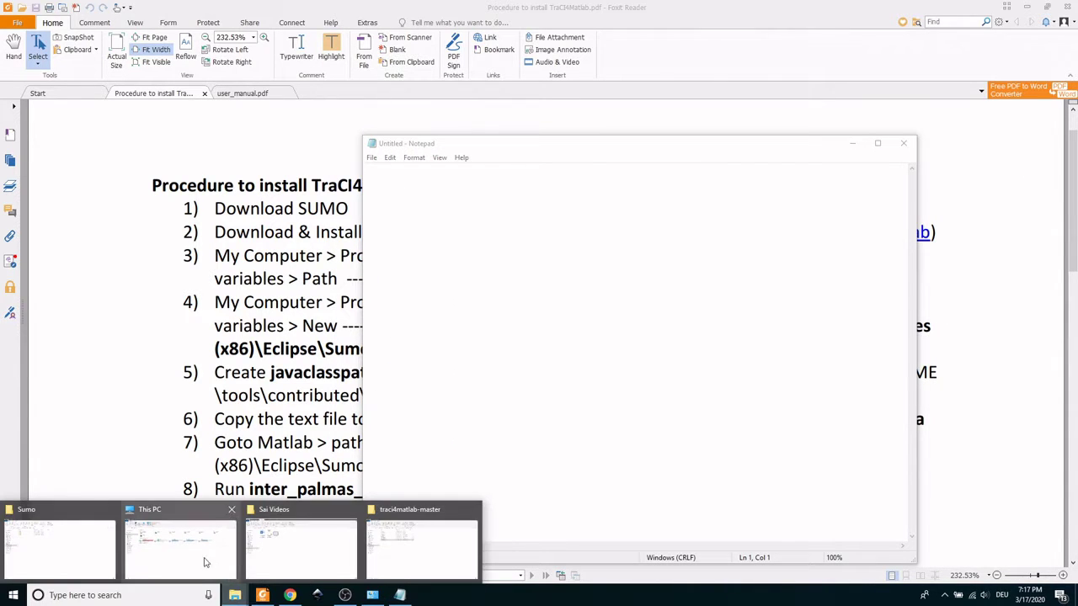
pyautogui.click(91, 549)
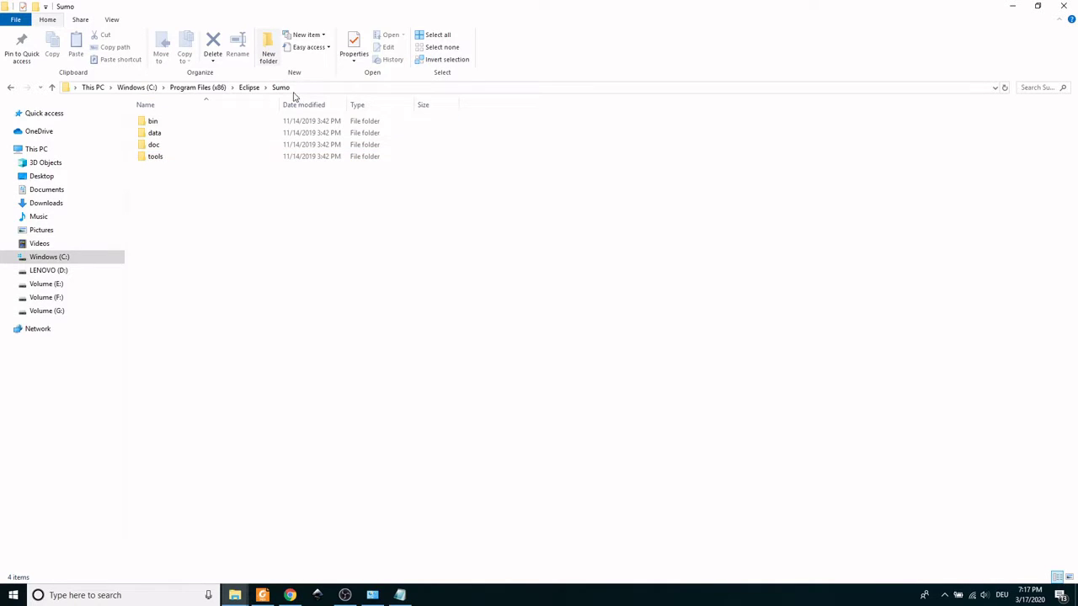
# Browse to tools\contributed\traci4matlab-master, select traci4matlab.jar, and copy the folder's address-bar path for Notepad.
pyautogui.doubleClick(156, 157)
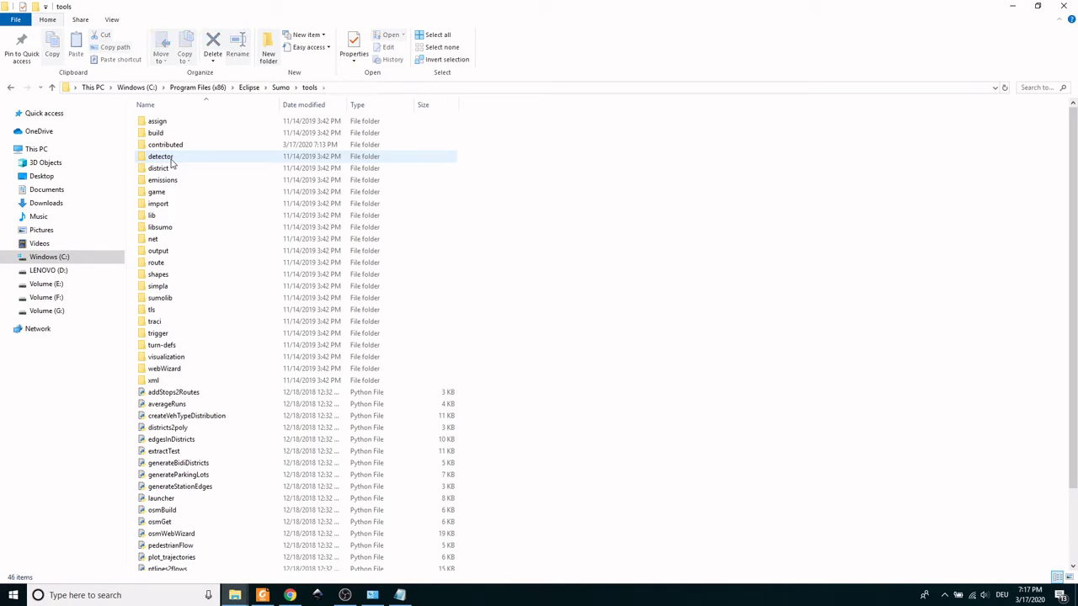
pyautogui.doubleClick(169, 145)
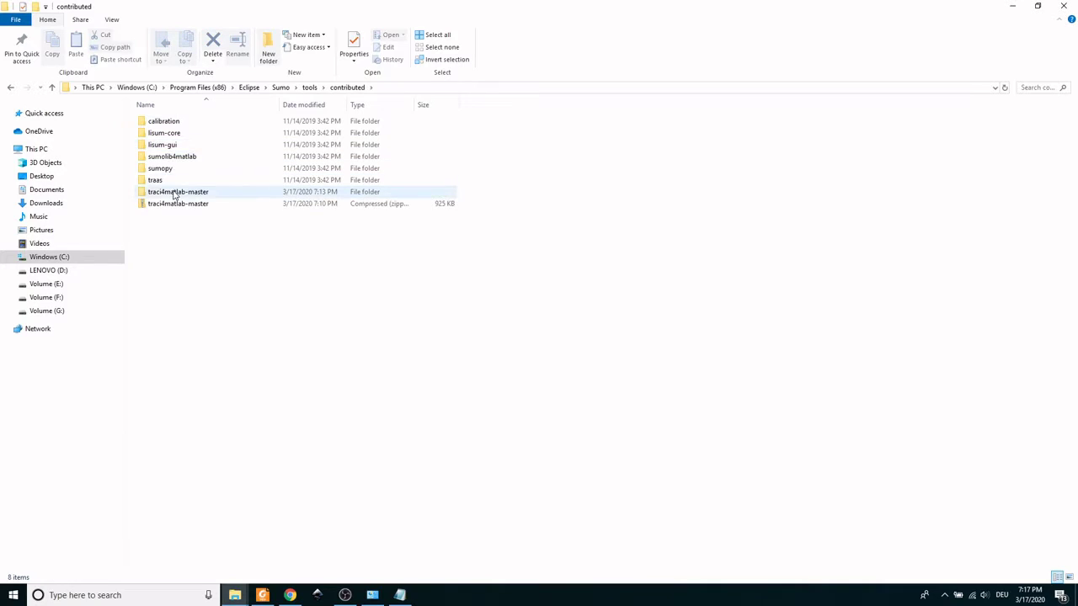
pyautogui.doubleClick(176, 193)
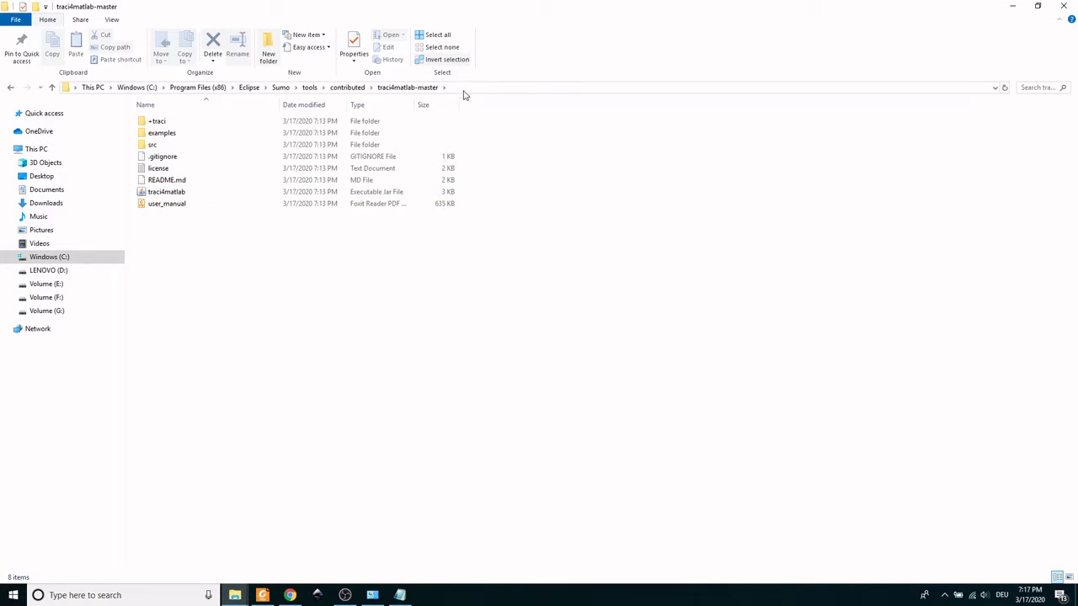
pyautogui.click(163, 194)
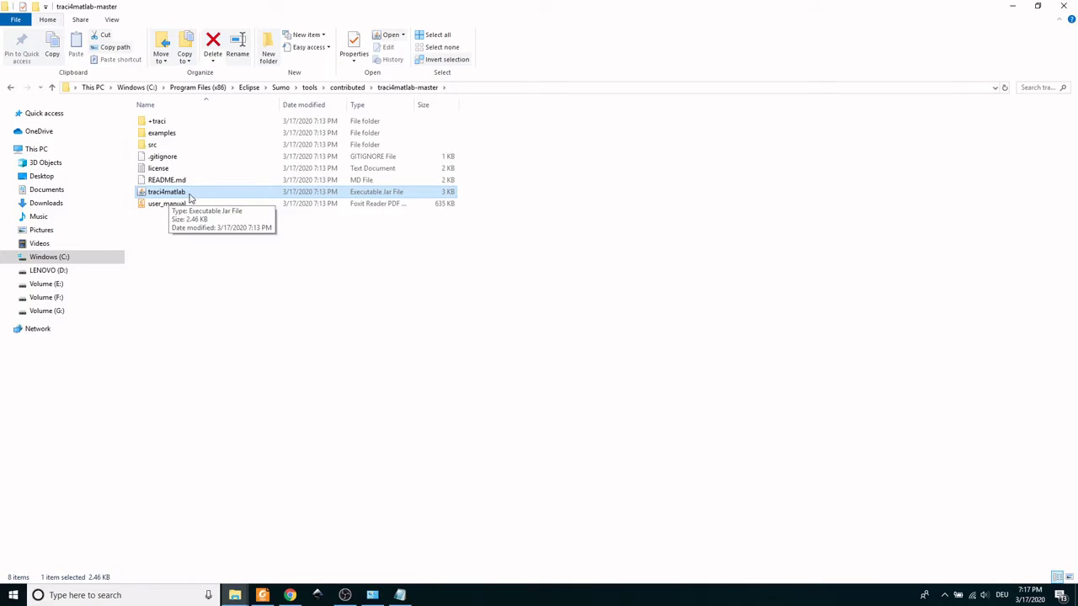
pyautogui.click(454, 88)
pyautogui.hotkey('ctrl', 'c')
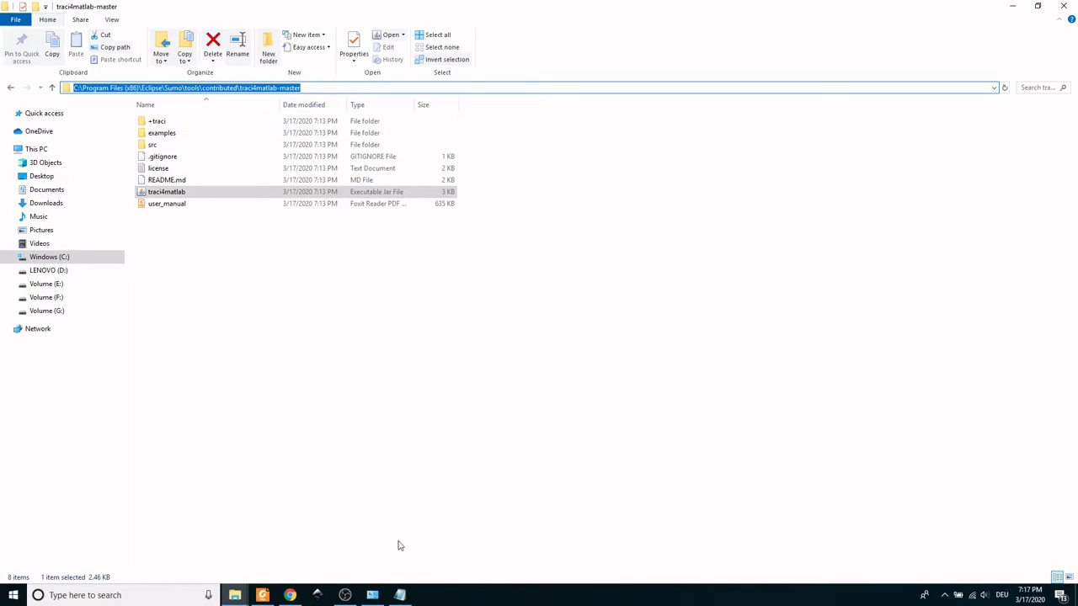
pyautogui.click(400, 598)
# Paste the path into Notepad as ...\traci4matlab-master\traci4matlab.jar and check the line.
pyautogui.hotkey('ctrl', 'v')
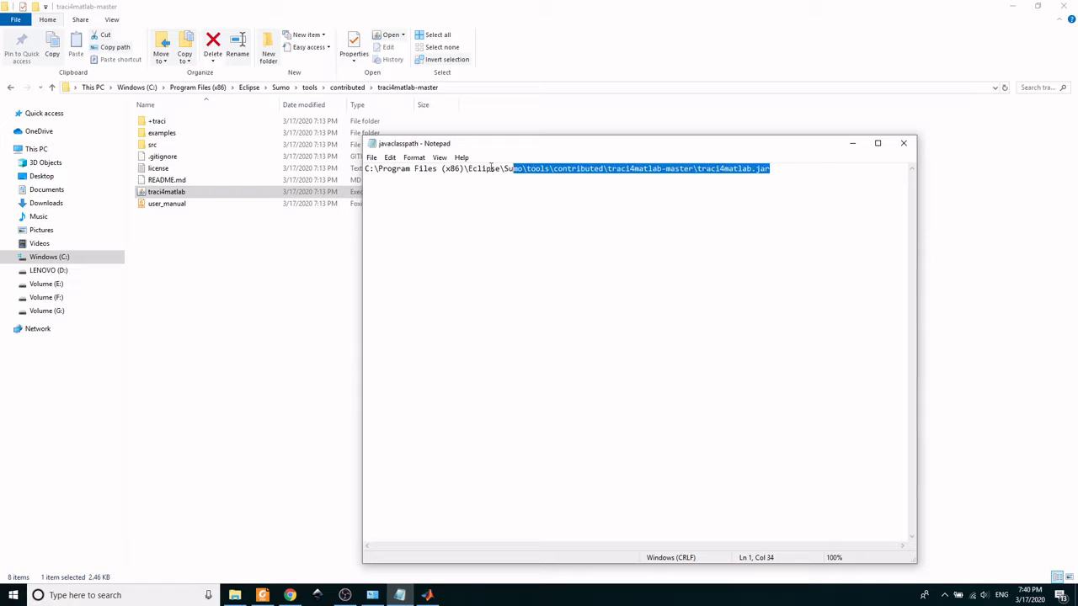
pyautogui.moveTo(512, 170); pyautogui.dragTo(366, 179)
pyautogui.click(440, 210)
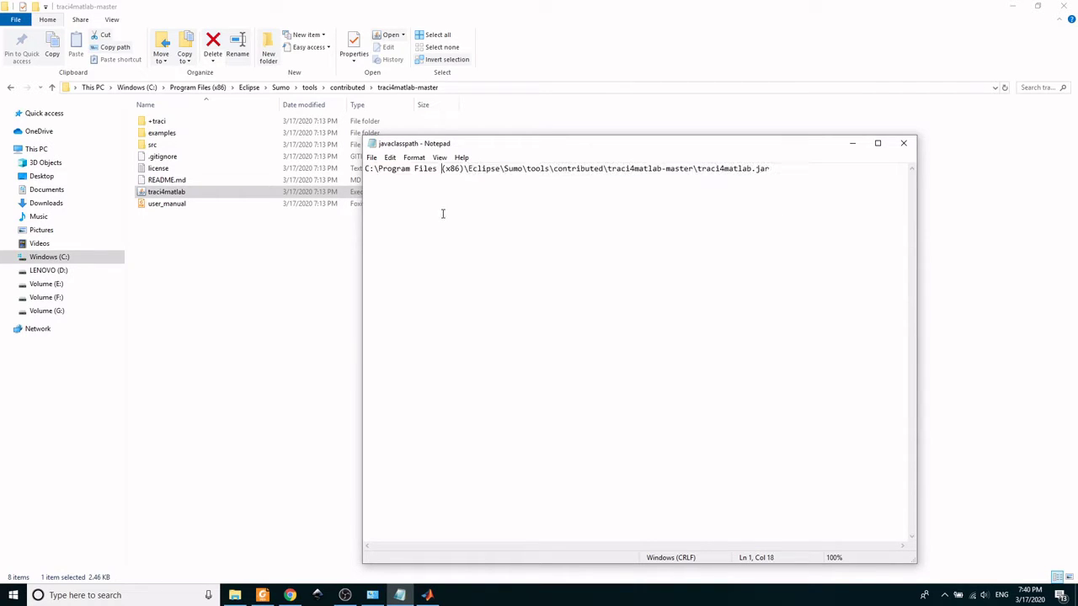
pyautogui.click(261, 595)
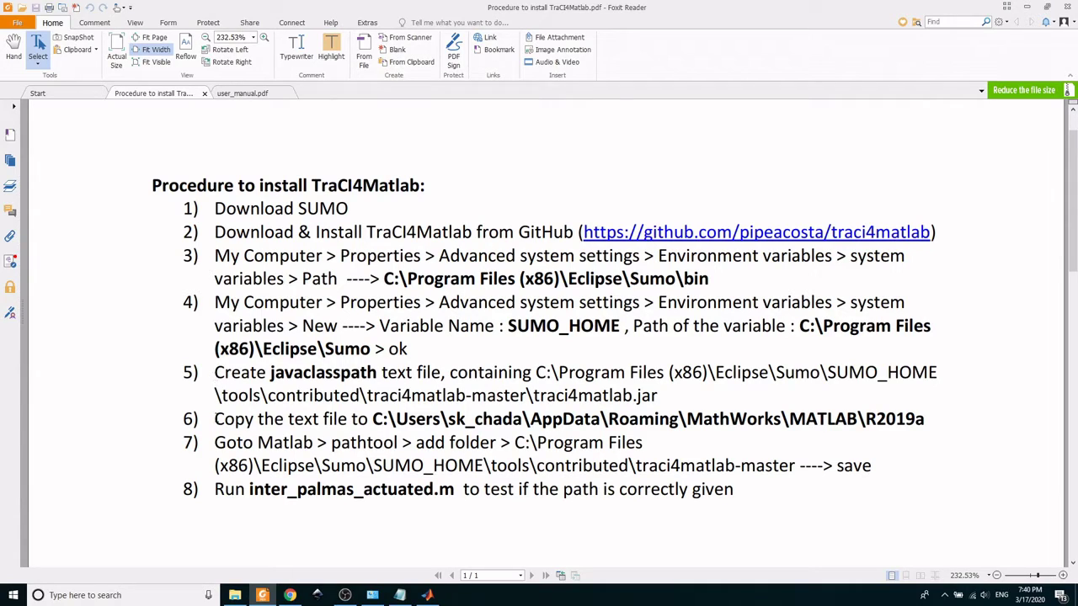
# Read step 6 of the procedure PDF for the javaclasspath destination folder, then switch to MATLAB.
pyautogui.moveTo(216, 418); pyautogui.dragTo(932, 427)
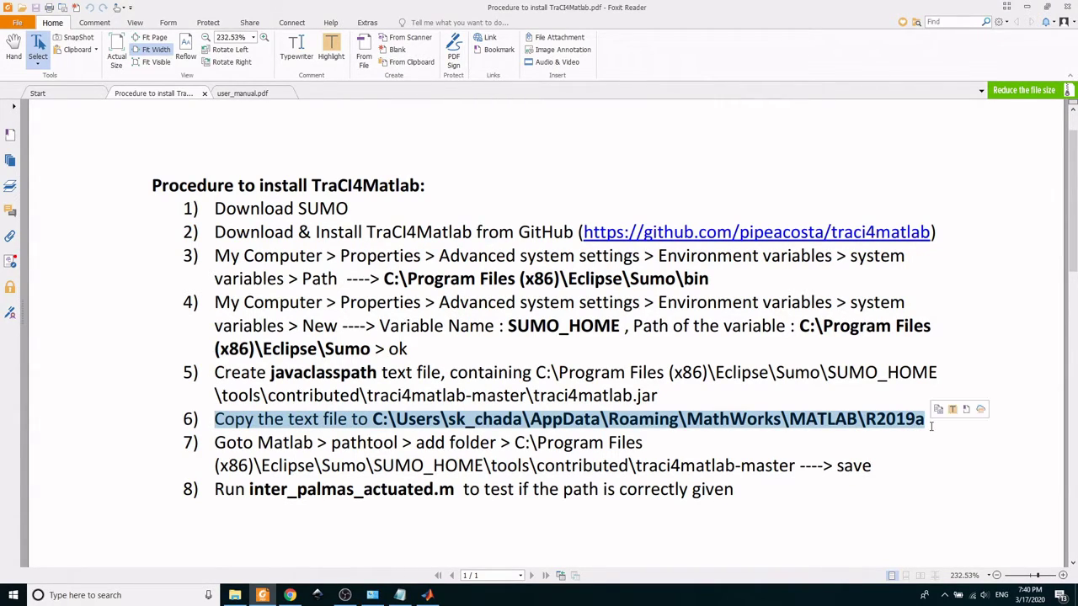
pyautogui.click(930, 427)
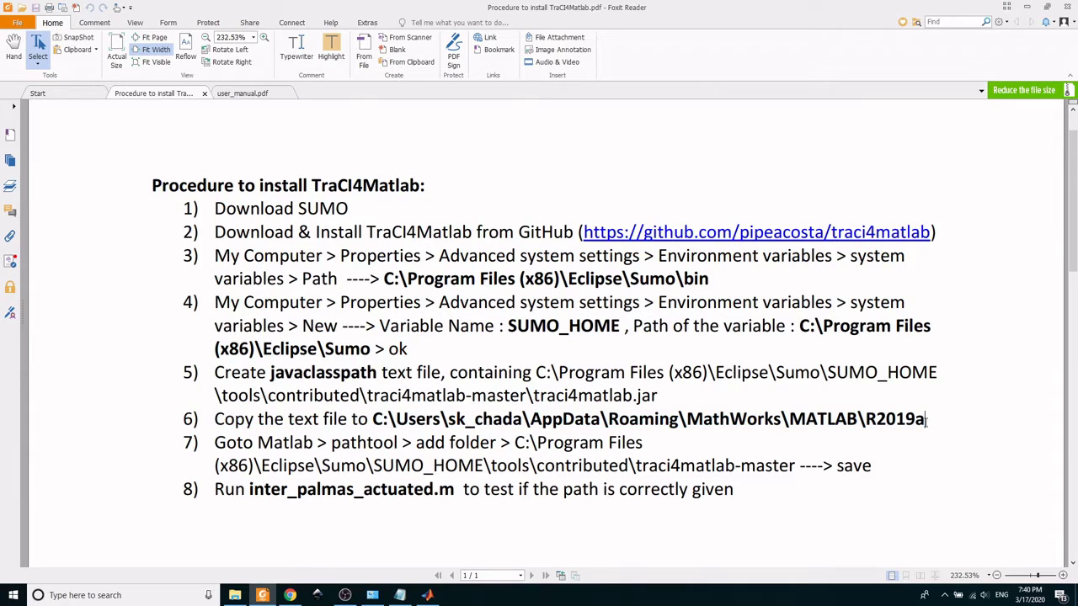
pyautogui.click(428, 595)
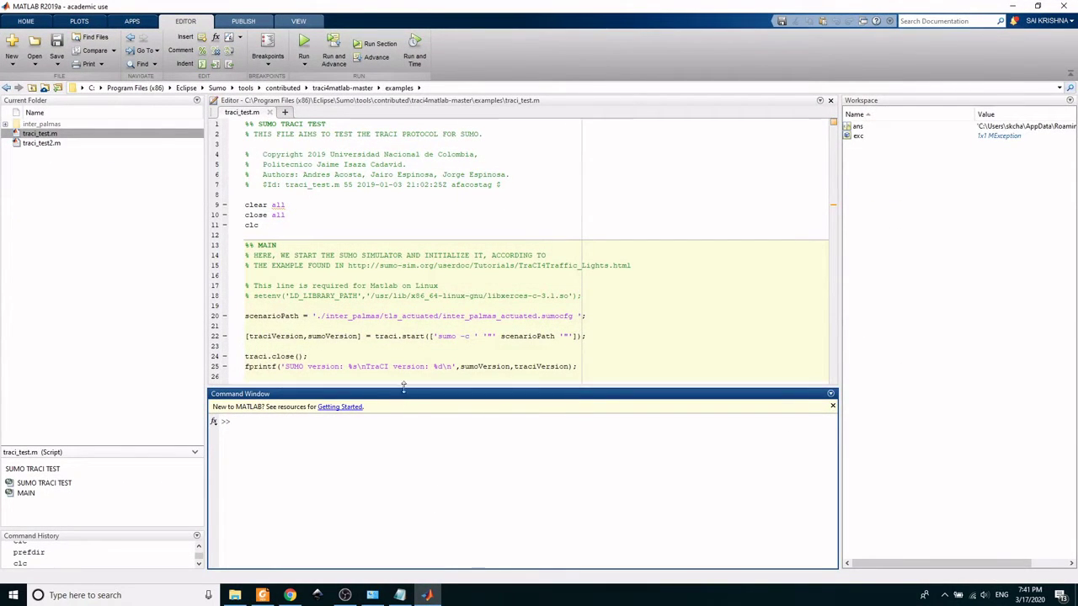
# Run prefdir and copy the returned AppData\Roaming\MathWorks\MATLAB\R2019a folder path.
pyautogui.moveTo(405, 387); pyautogui.dragTo(406, 296)
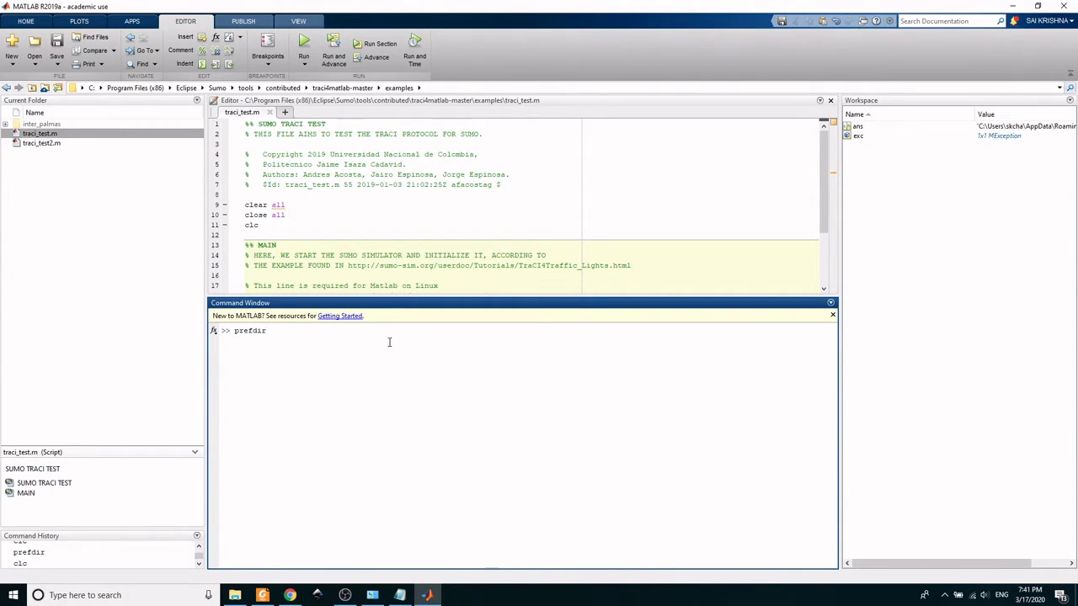
pyautogui.press('Return')
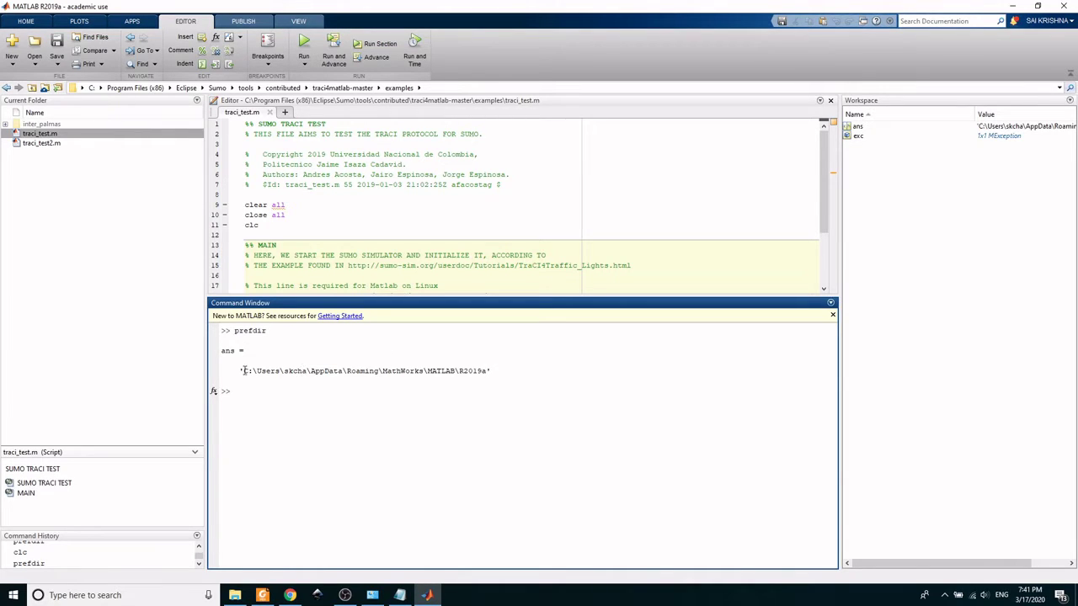
pyautogui.moveTo(243, 370); pyautogui.dragTo(489, 370)
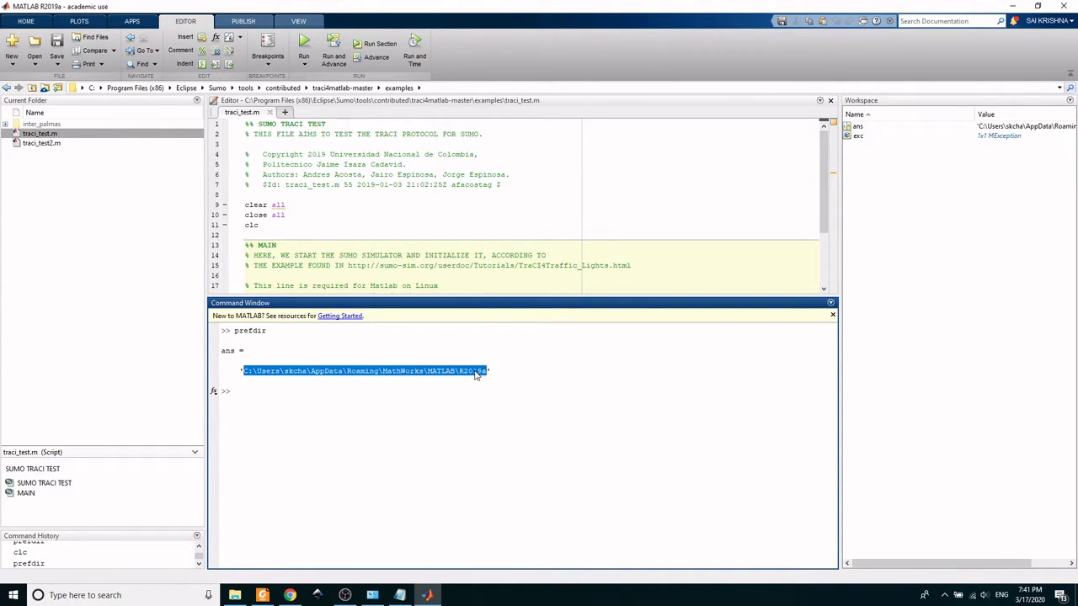
pyautogui.rightClick(476, 375)
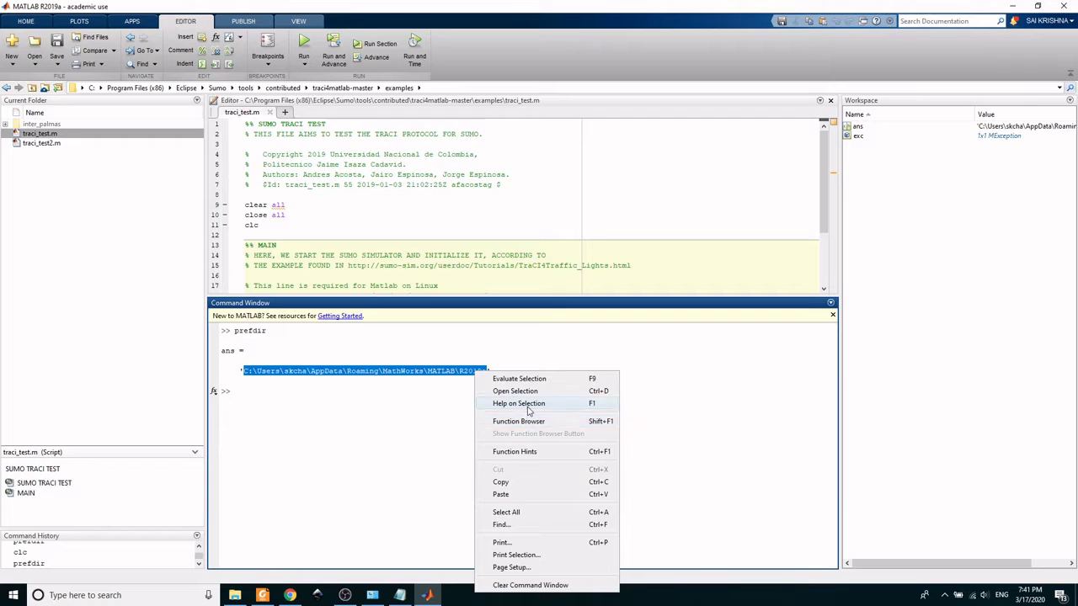
pyautogui.click(515, 481)
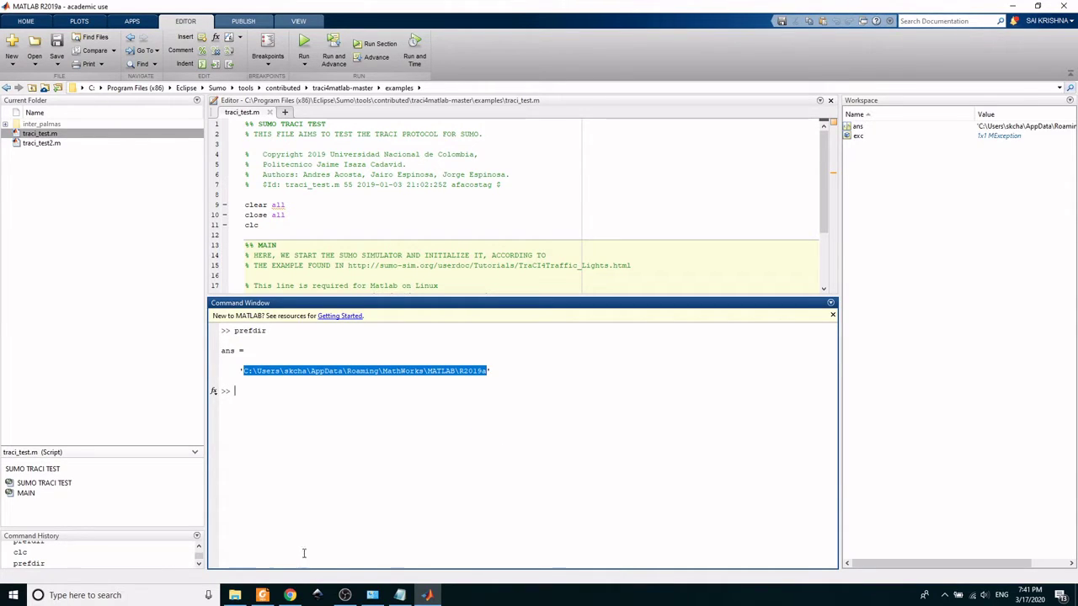
pyautogui.click(400, 595)
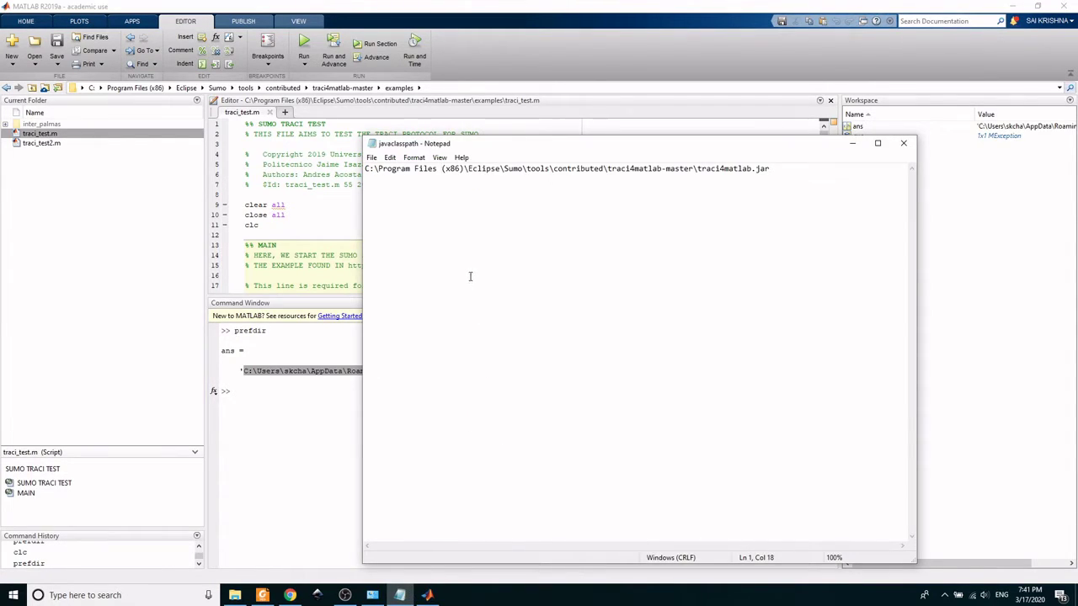
# Open Save As for javaclasspath and navigate to the pasted MATLAB R2019a preference folder.
pyautogui.moveTo(462, 168); pyautogui.dragTo(412, 188)
pyautogui.click(412, 188)
pyautogui.click(371, 158)
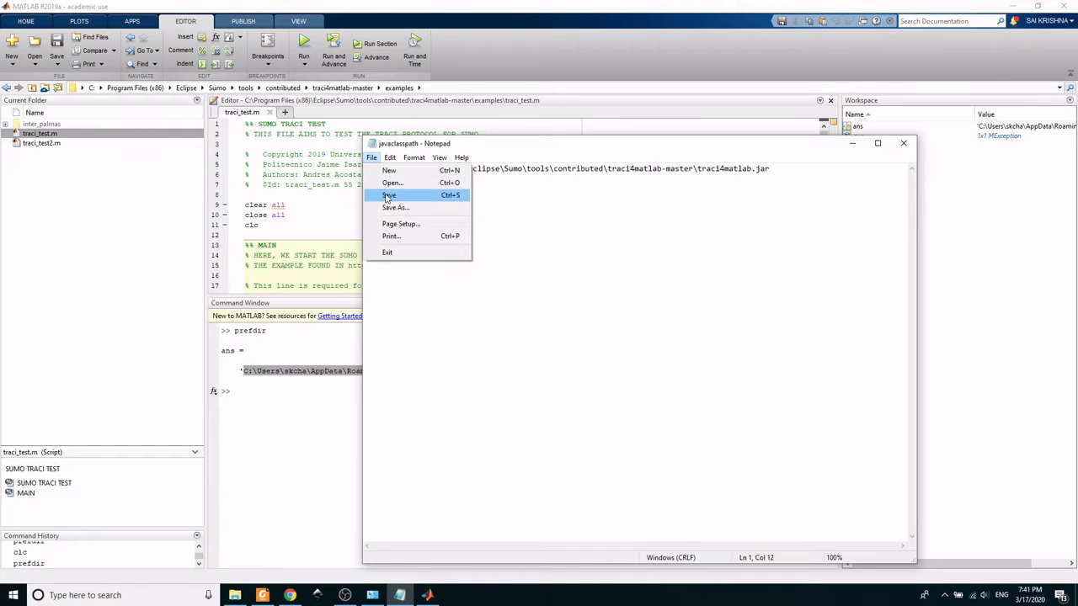
pyautogui.click(392, 210)
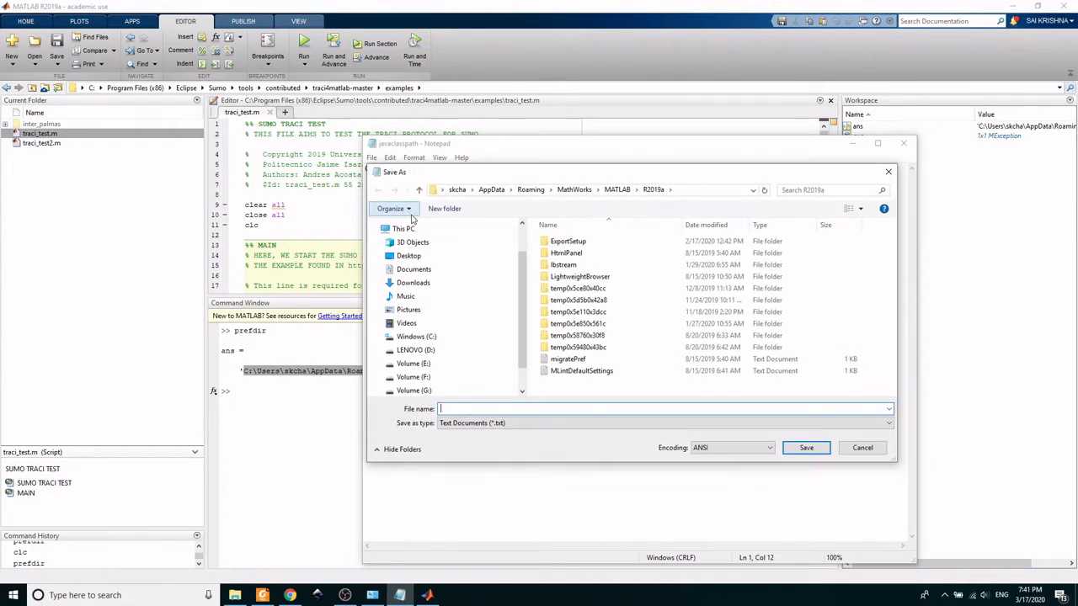
pyautogui.click(700, 193)
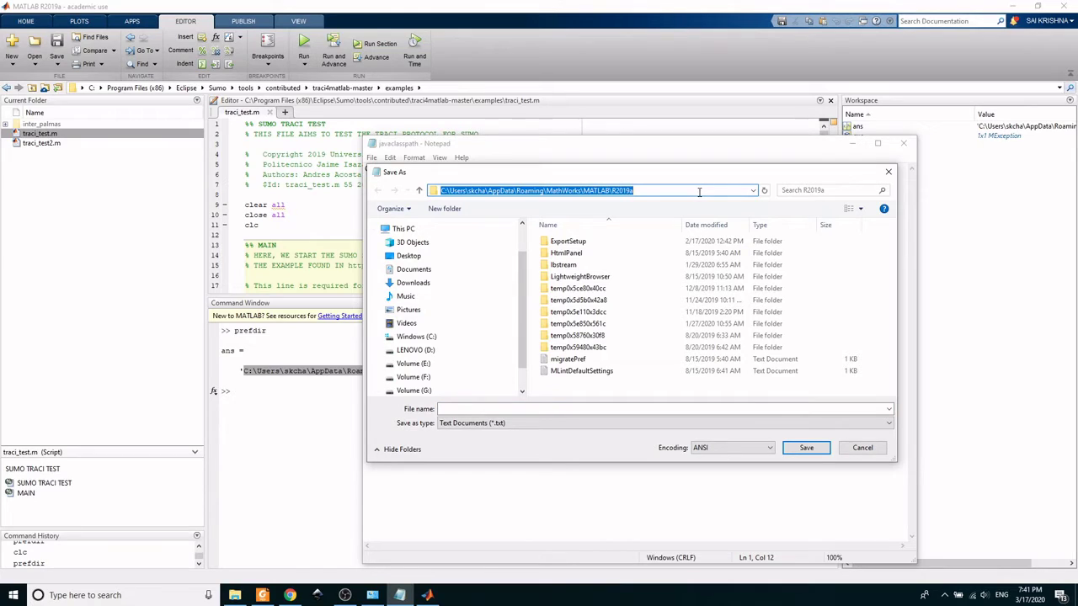
pyautogui.click(700, 192)
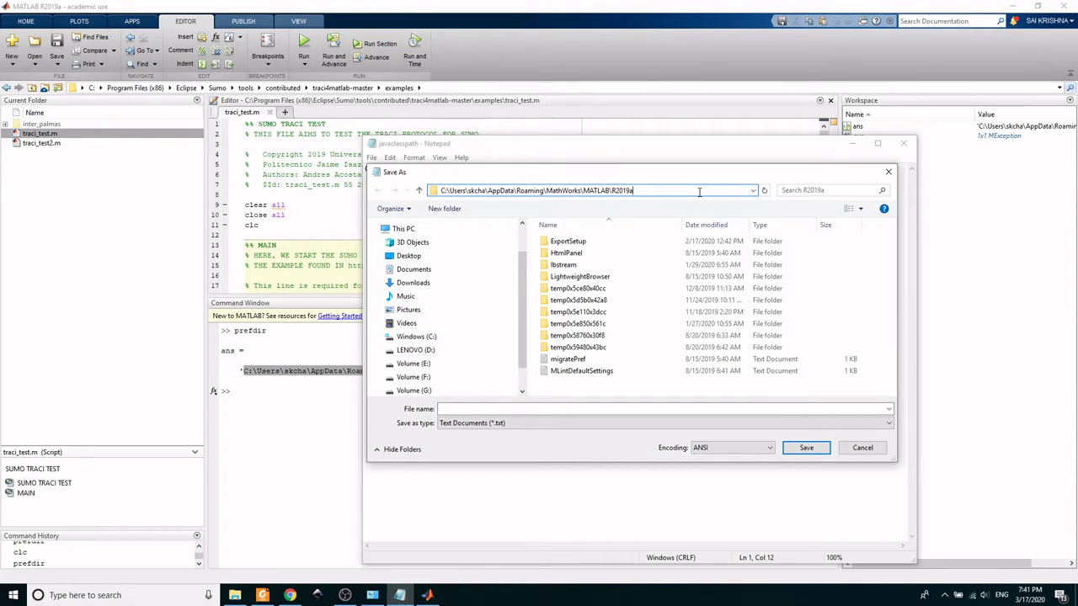
pyautogui.moveTo(700, 192); pyautogui.dragTo(440, 190)
pyautogui.rightClick(648, 189)
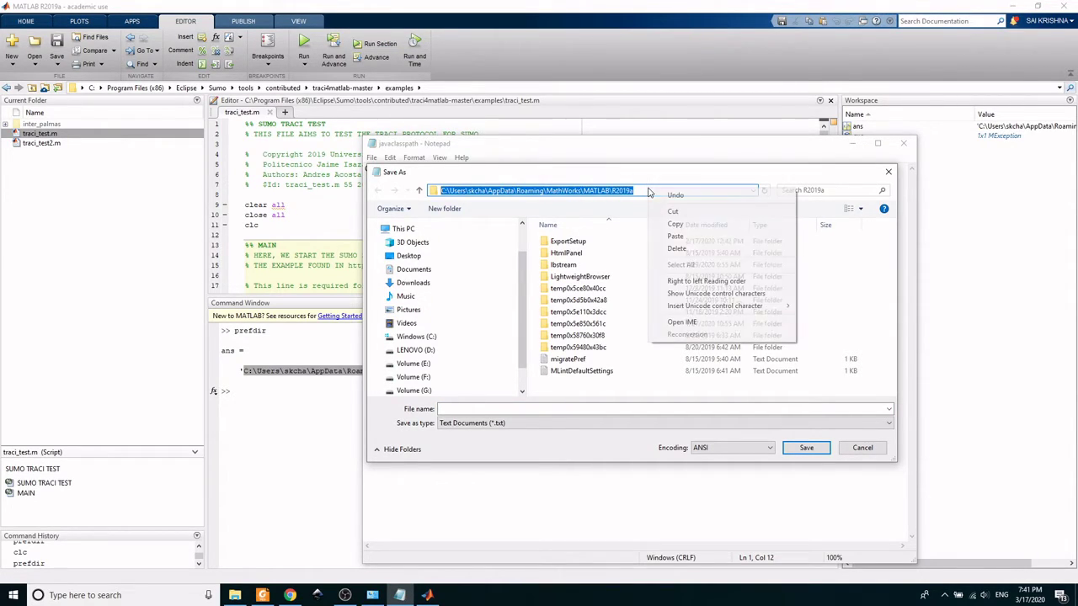
pyautogui.click(675, 235)
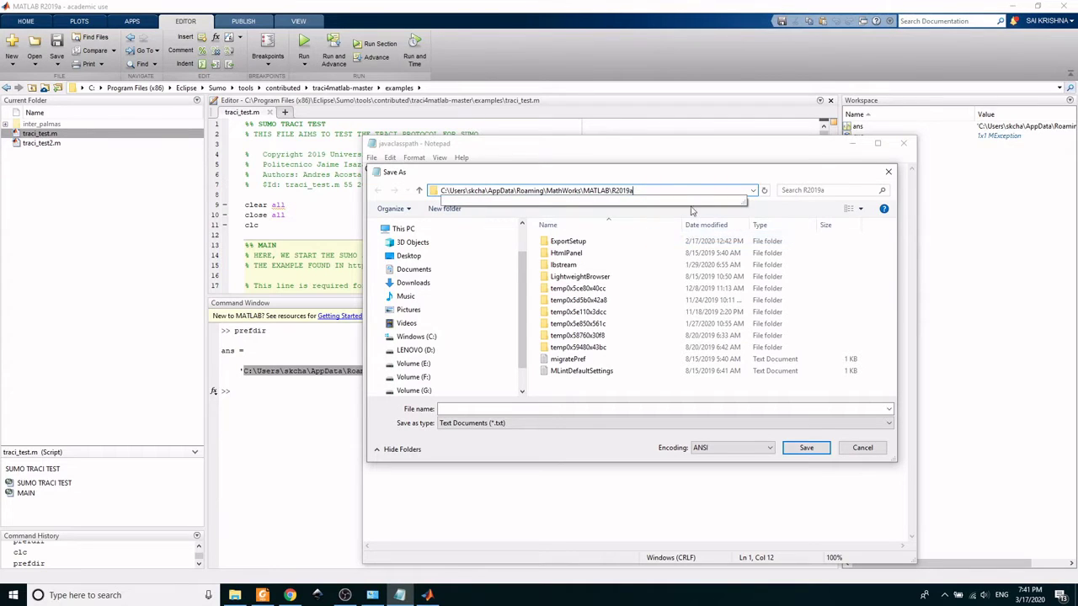
pyautogui.press('Return')
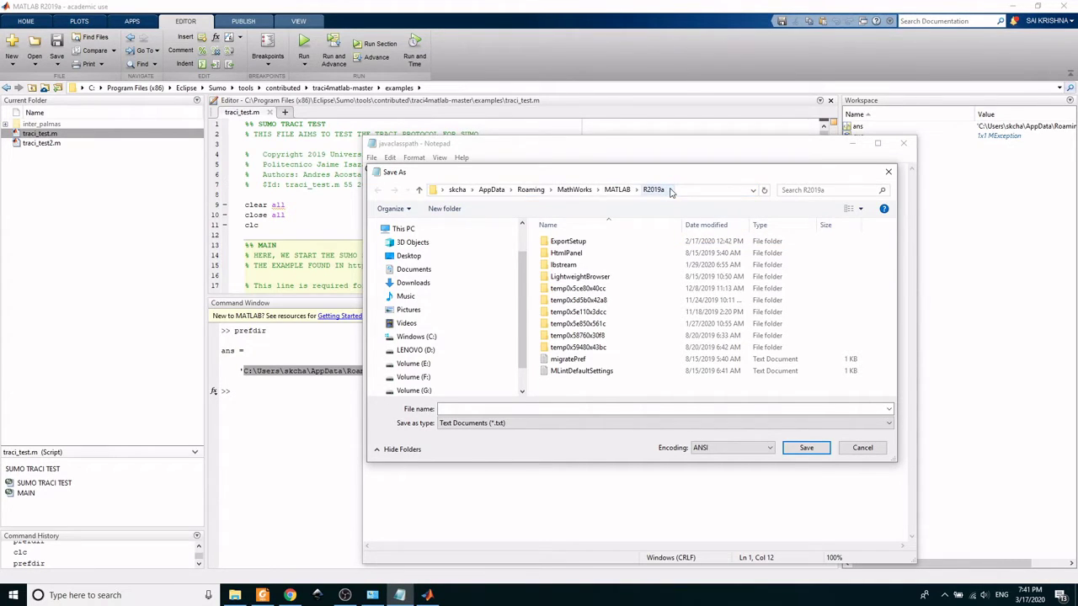
pyautogui.hotkey('alt', 'Tab')
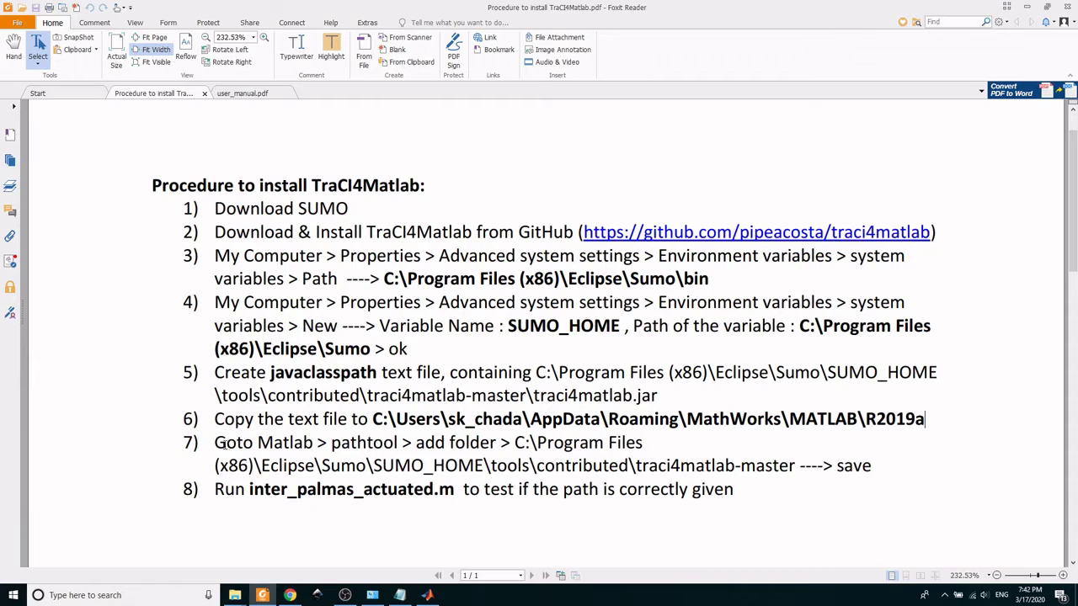
# Read step 7 of the TraCI4Matlab install procedure in the PDF, then switch to MATLAB.
pyautogui.moveTo(217, 442); pyautogui.dragTo(796, 471)
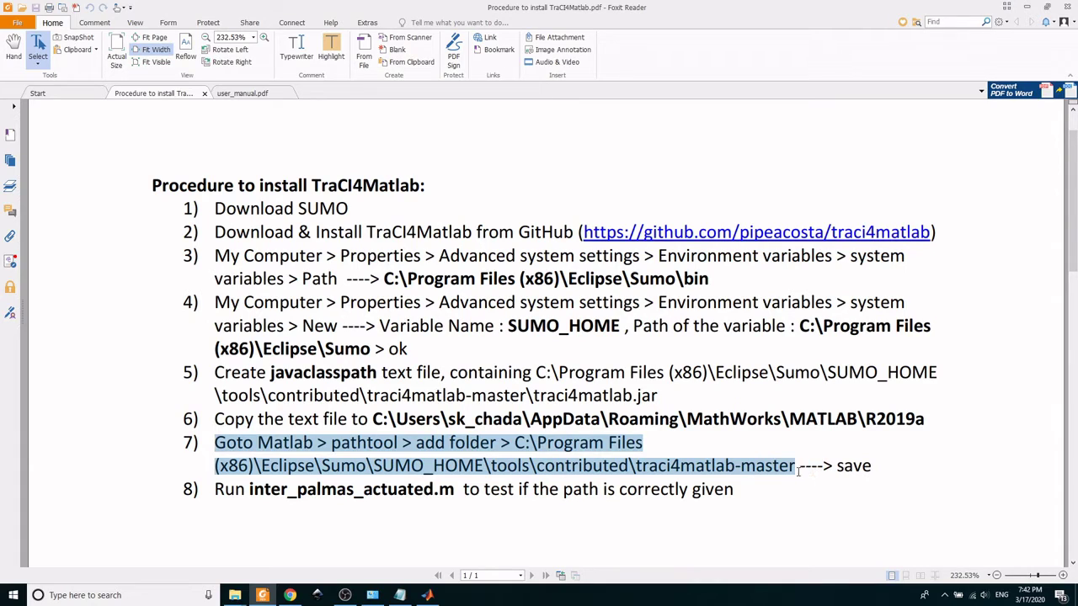
pyautogui.click(780, 494)
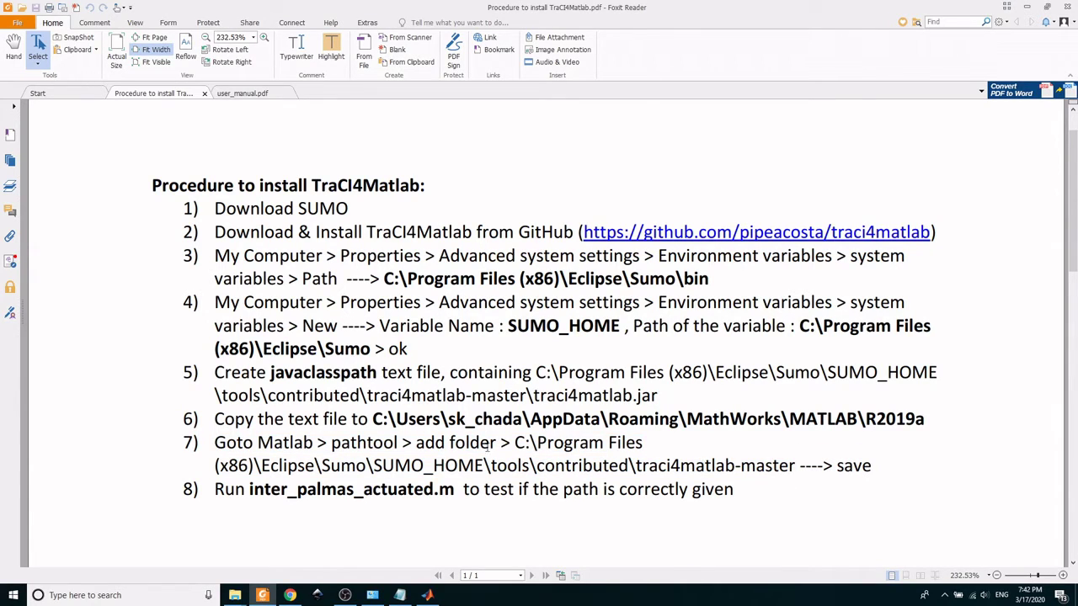
pyautogui.click(427, 594)
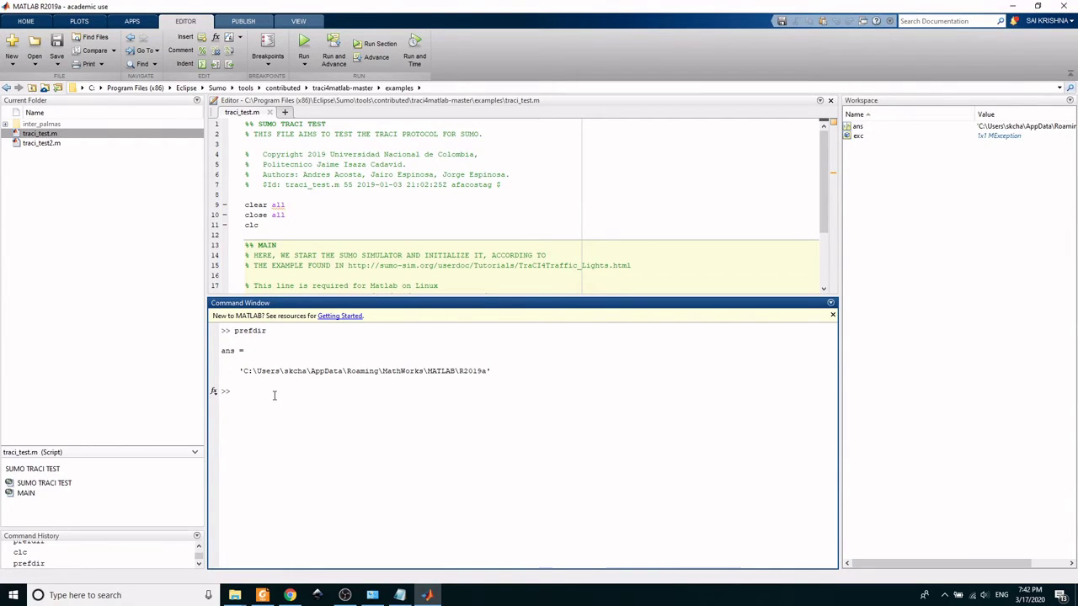
# Use pathtool to add Sumo\tools\contributed\traci4matlab-master to MATLAB's search path.
pyautogui.write('pathtool')
pyautogui.press('Return')
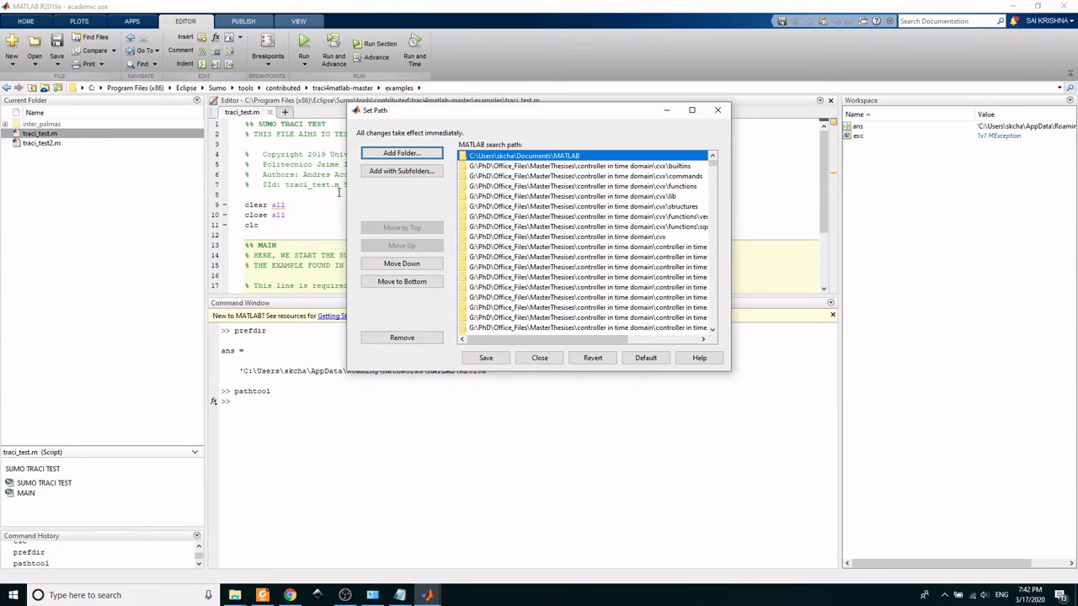
pyautogui.click(390, 155)
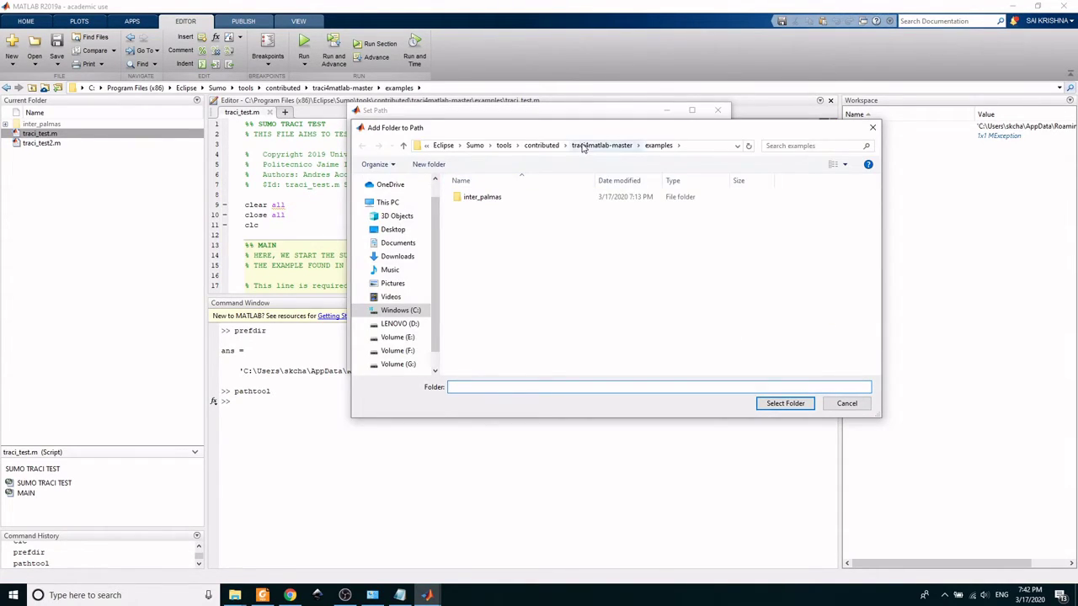
pyautogui.click(477, 145)
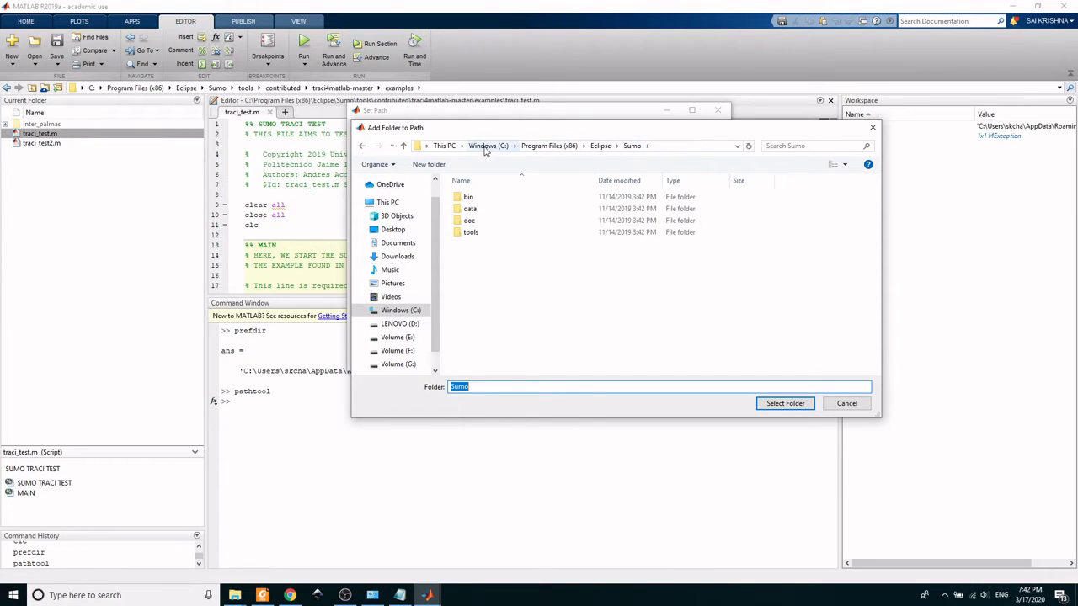
pyautogui.doubleClick(489, 234)
pyautogui.click(493, 222)
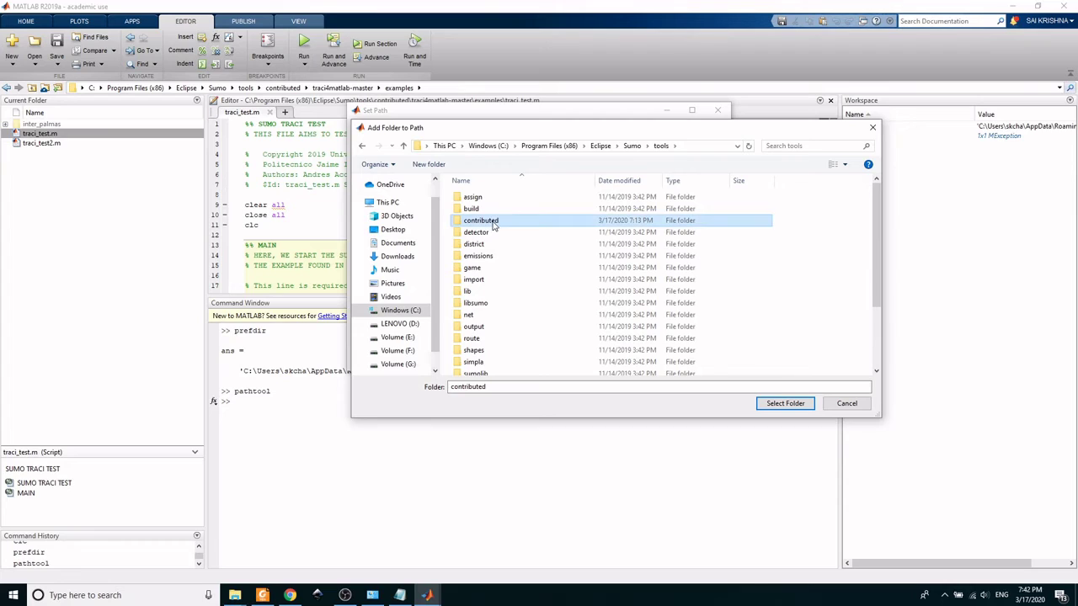
pyautogui.doubleClick(493, 222)
pyautogui.click(494, 269)
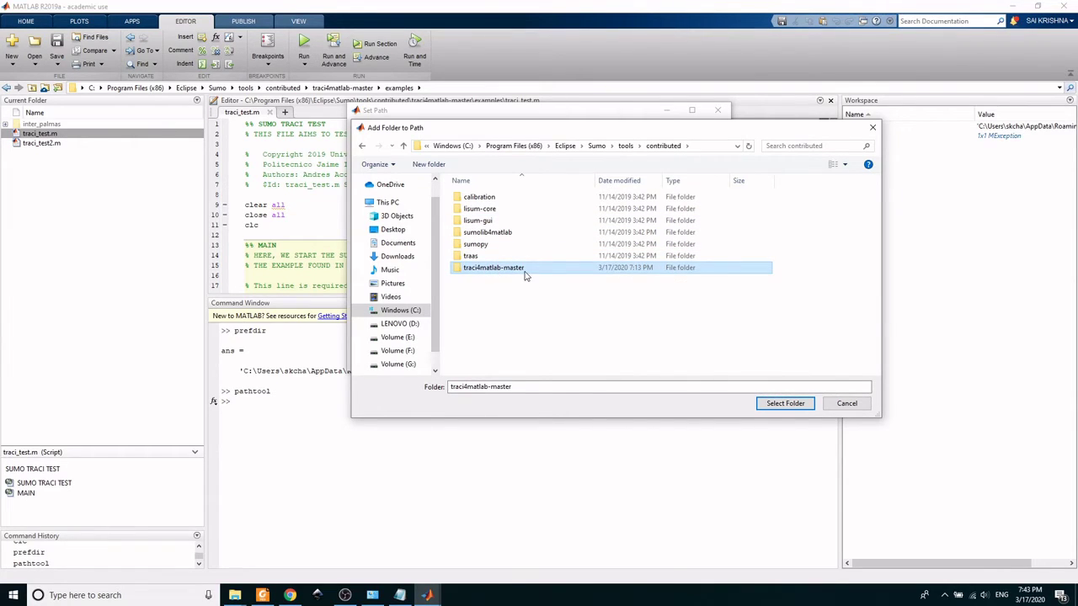
pyautogui.doubleClick(525, 269)
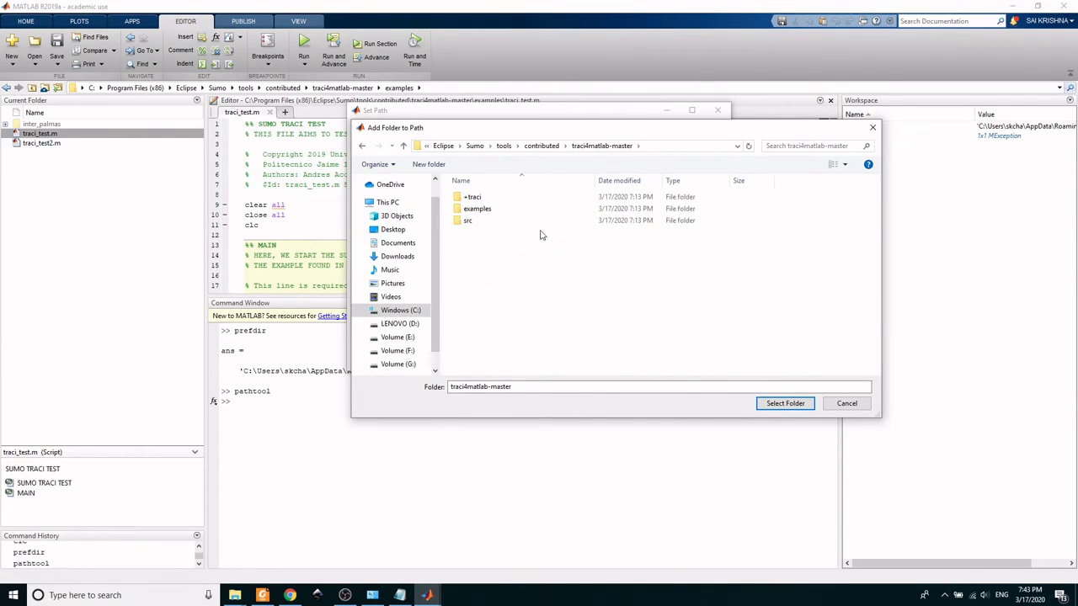
pyautogui.click(785, 403)
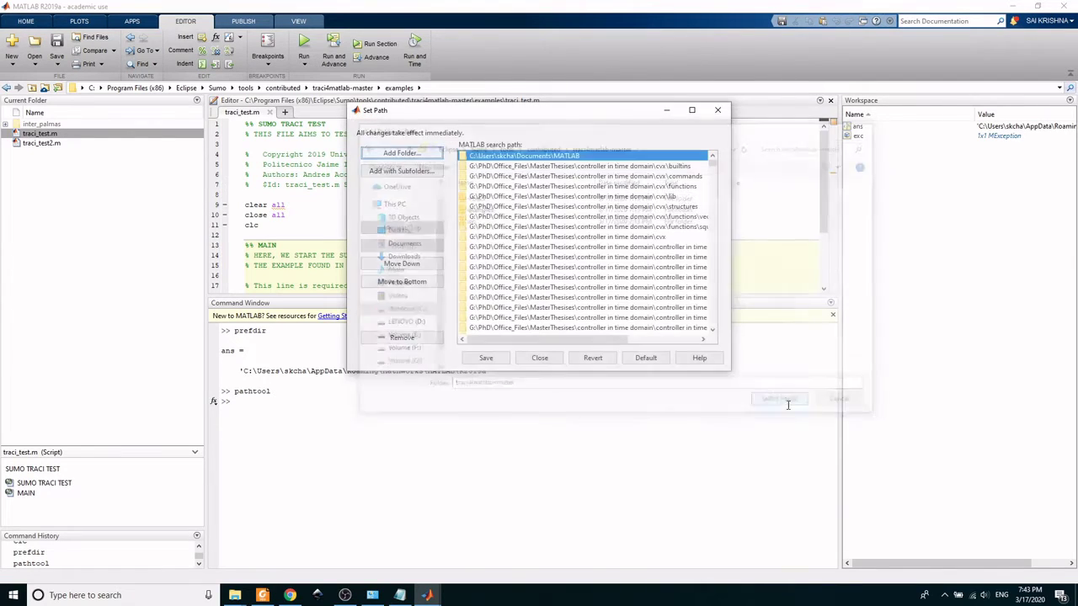
# Save the updated search path and close the Set Path dialog.
pyautogui.click(498, 362)
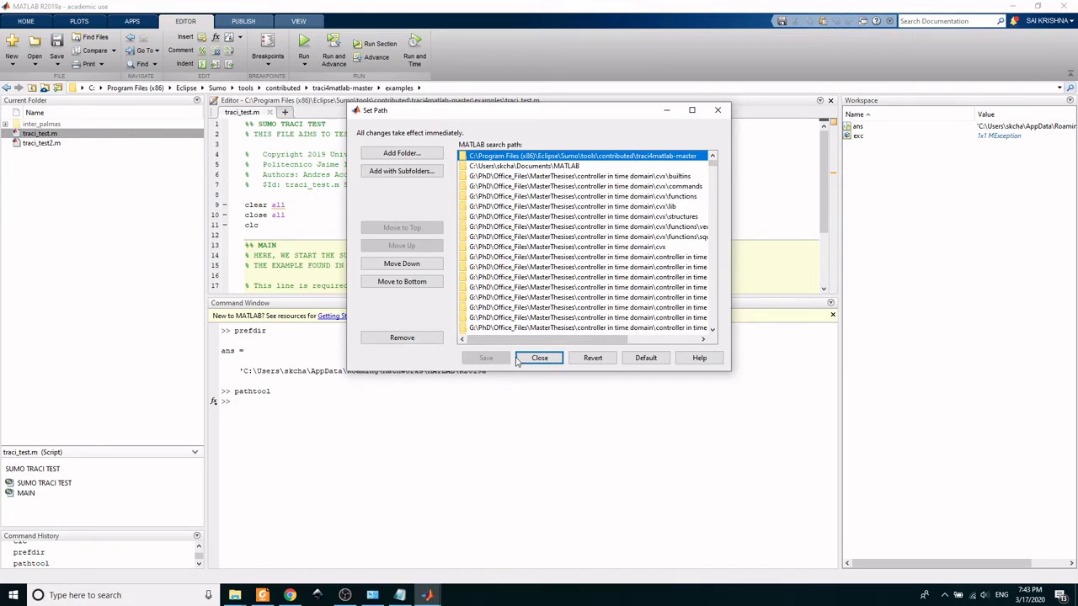
pyautogui.click(536, 358)
pyautogui.click(262, 596)
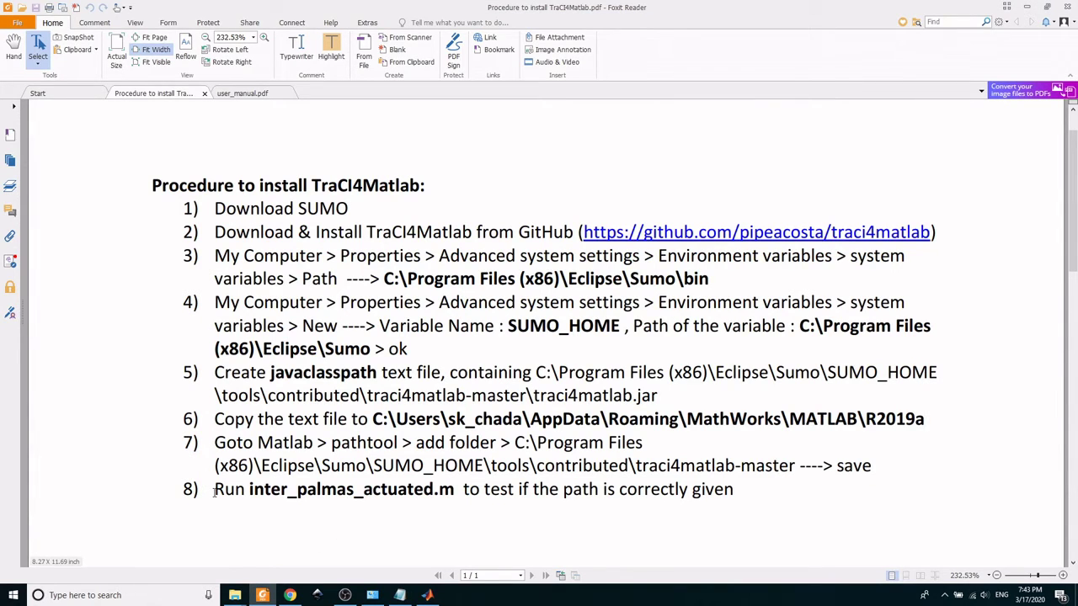
# Read step 8 on running inter_palmas_actuated.m, minimize Foxit Reader, and browse for MATLAB's current folder.
pyautogui.moveTo(214, 493); pyautogui.dragTo(745, 499)
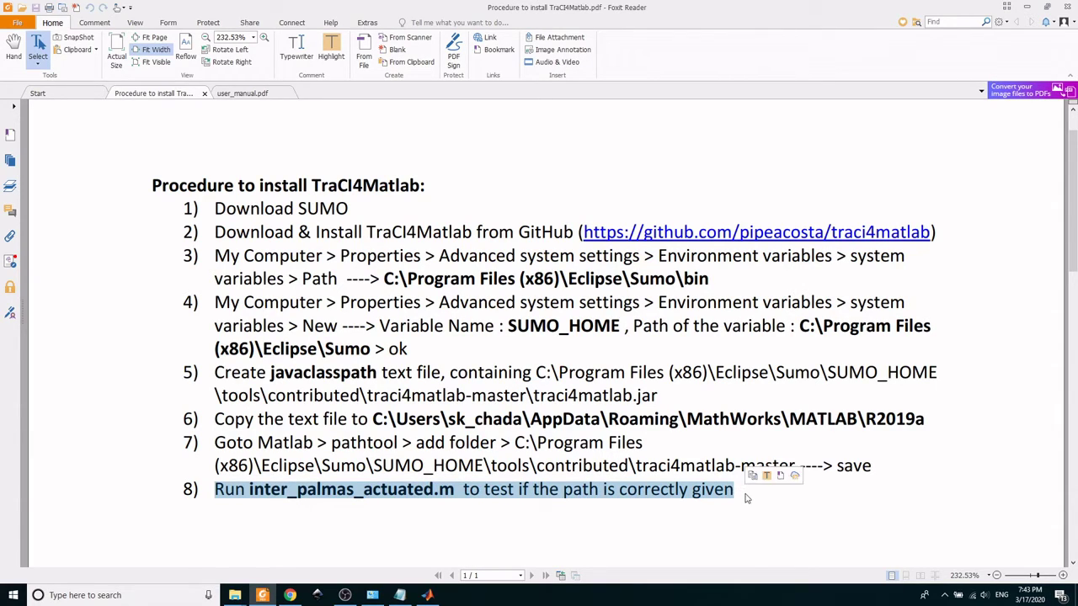
pyautogui.click(753, 476)
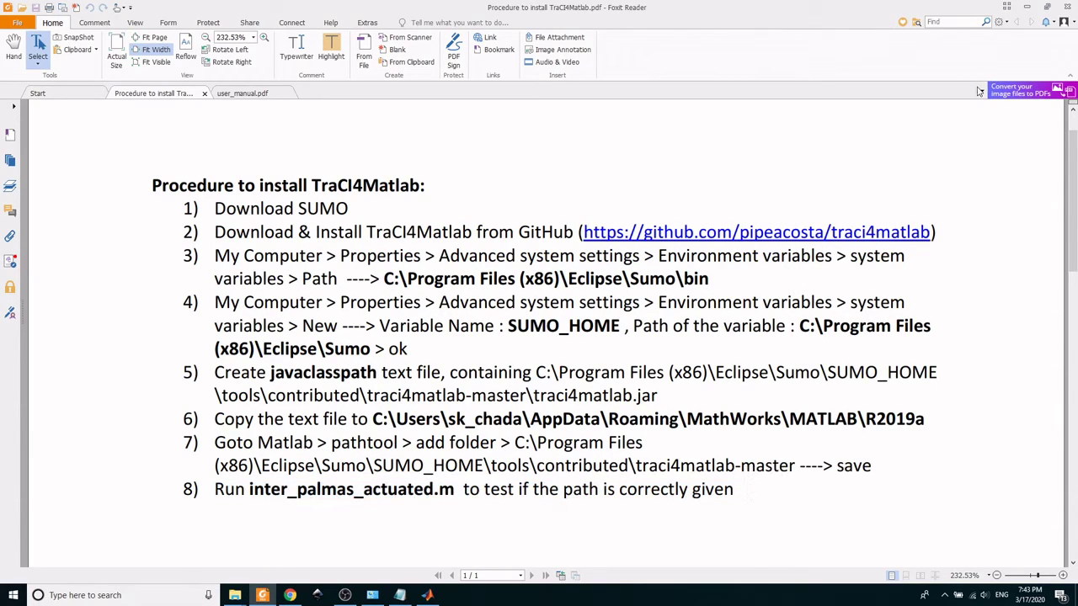
pyautogui.click(1027, 7)
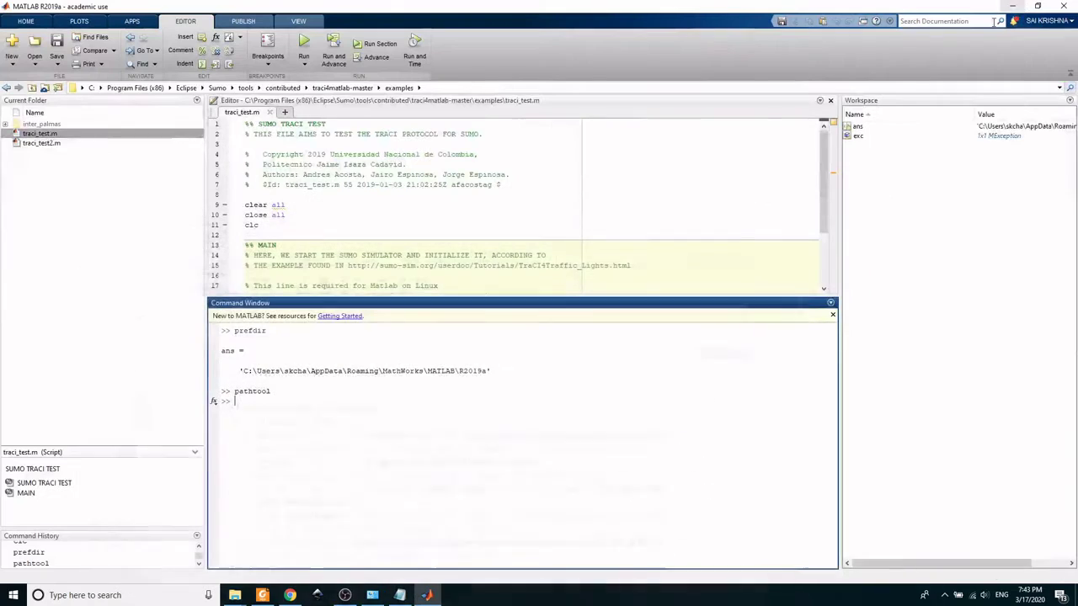
pyautogui.click(74, 88)
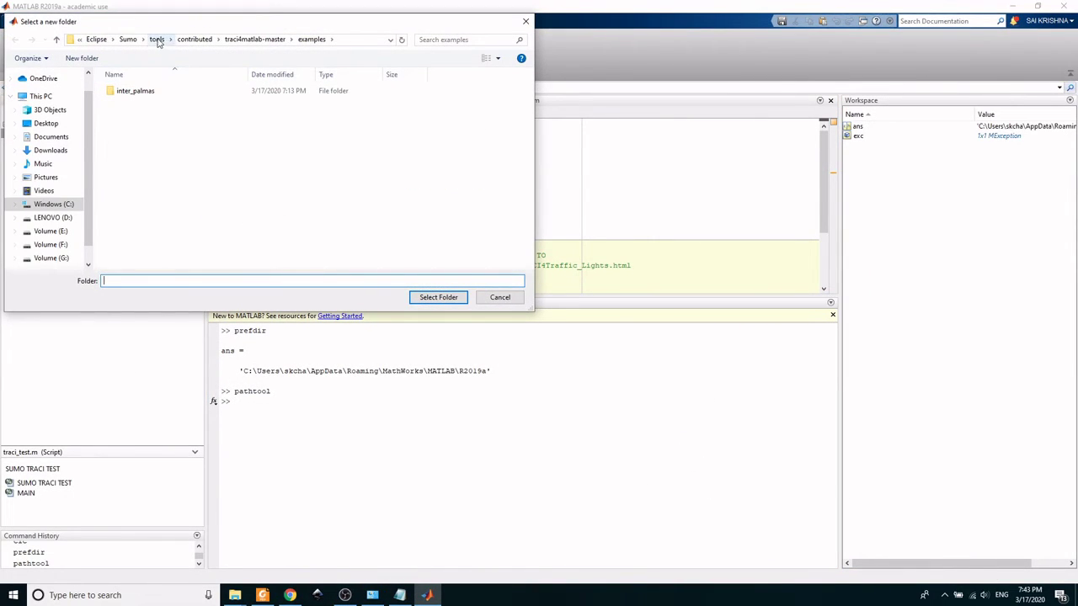